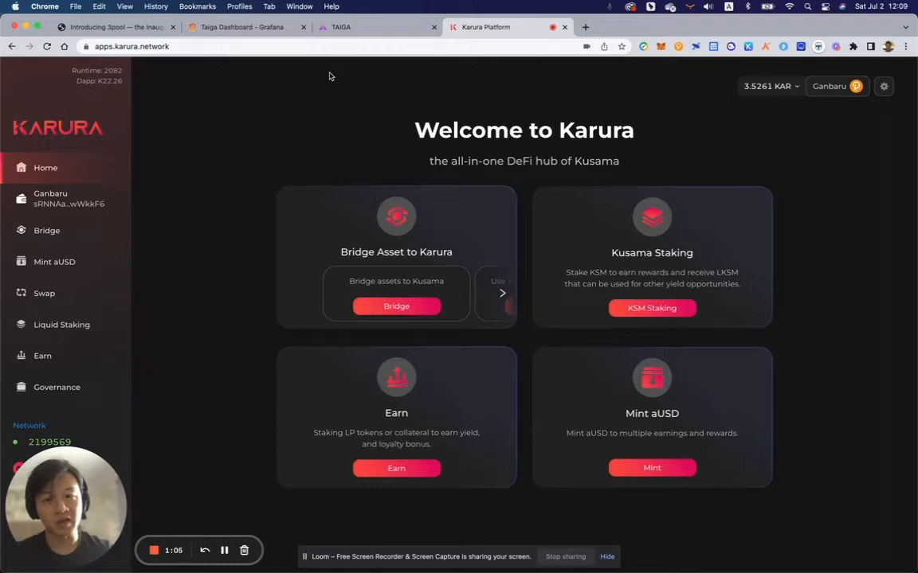
Open the Medium article introducing 3pool and read its tl;dr summary of the stablecoin pool.
click(138, 28)
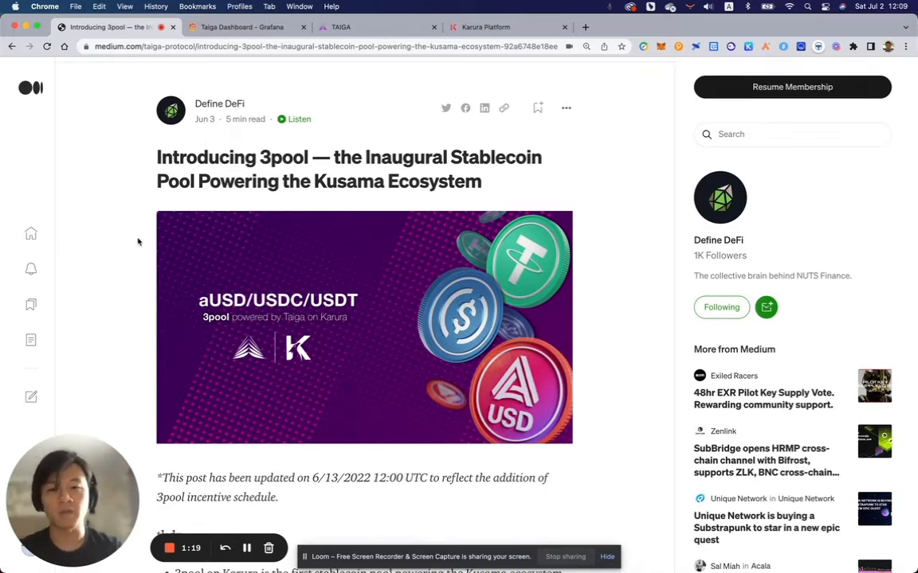
scroll(137, 242, down, 3)
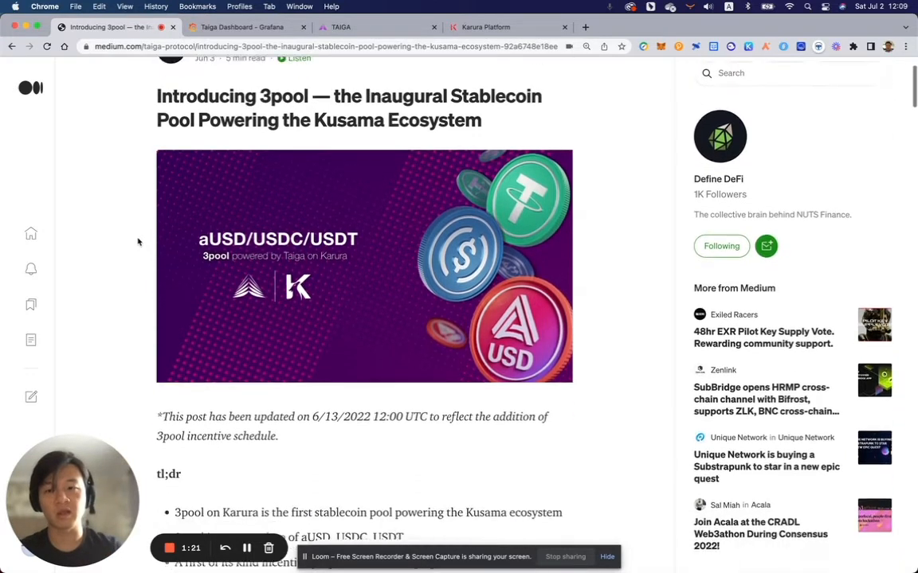
scroll(137, 242, down, 5)
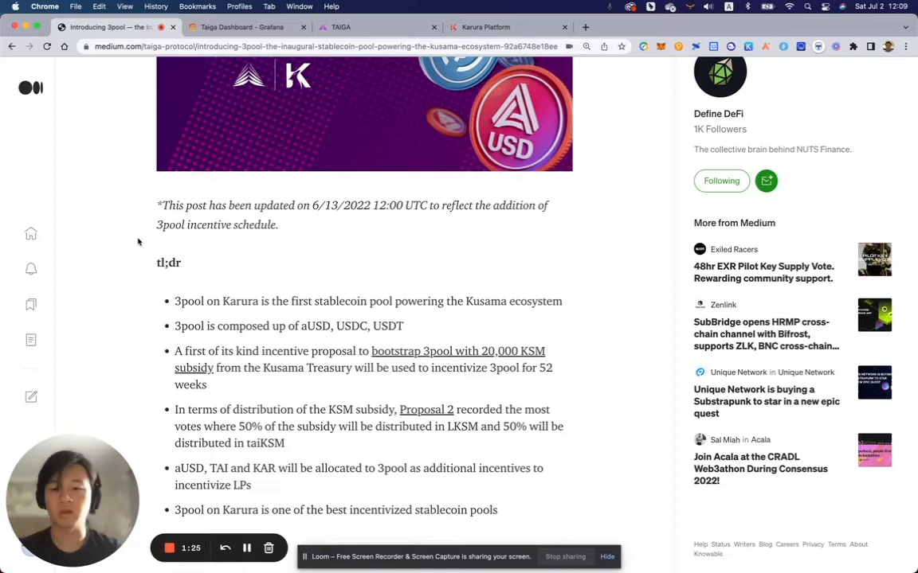
scroll(138, 243, down, 1)
scroll(138, 242, down, 2)
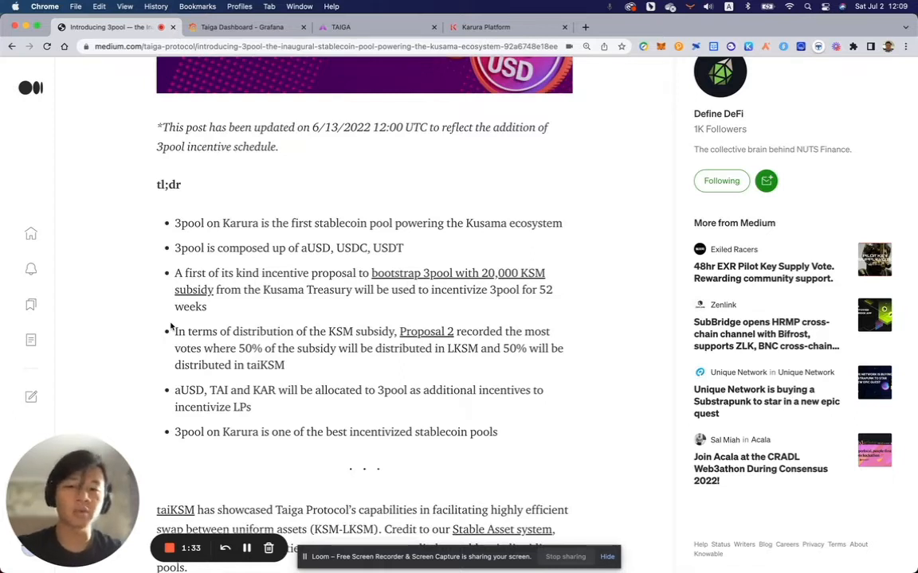
Highlight the article's line on 3pool's composition and single out aUSD, USDC and USDT in turn.
drag(174, 247, 408, 248)
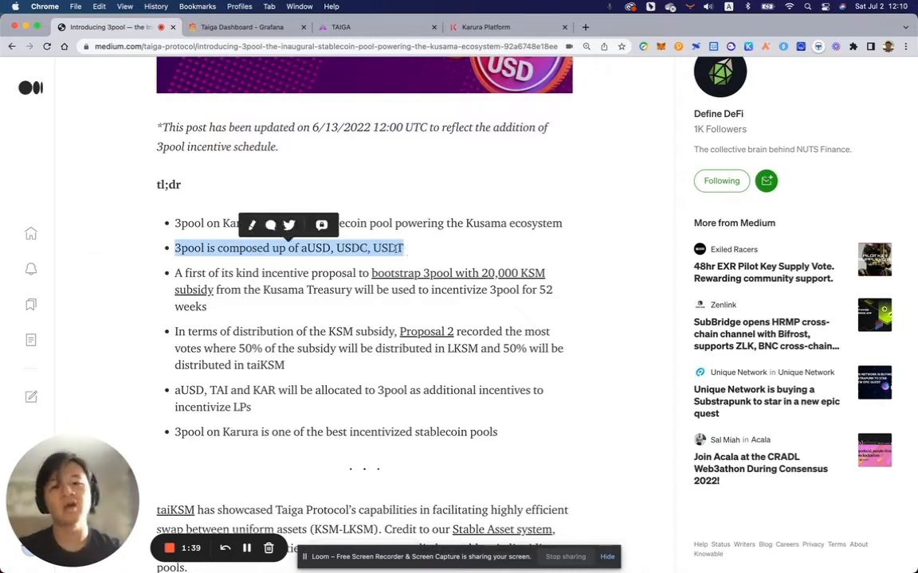
double_click(313, 248)
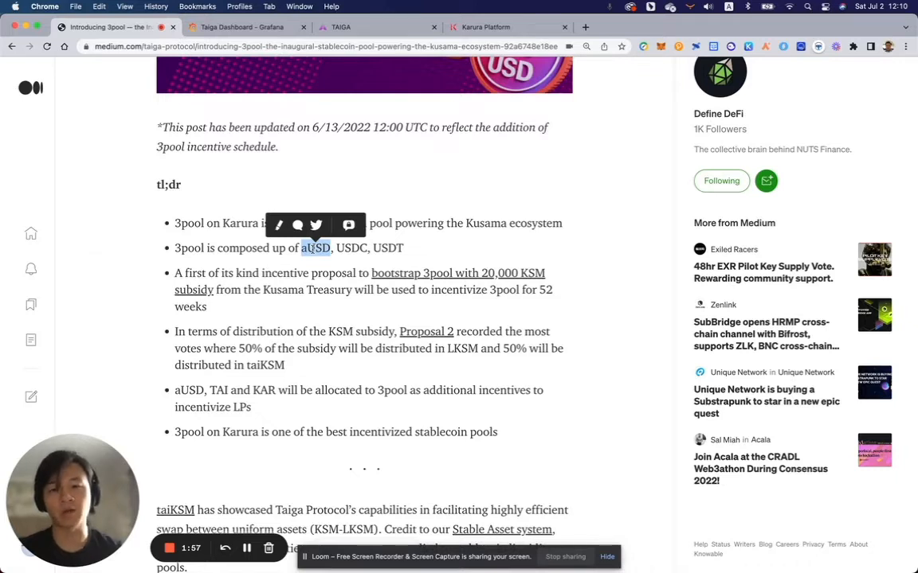
double_click(351, 248)
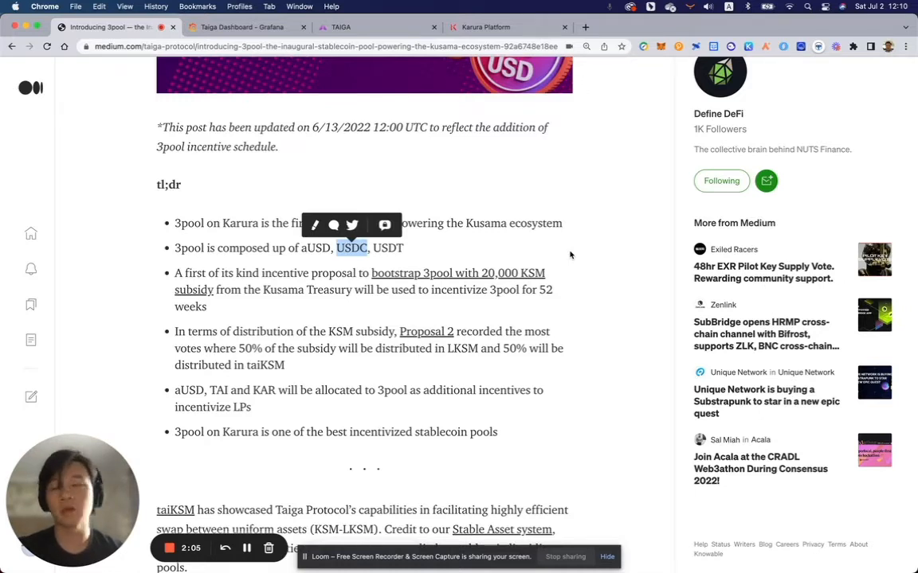
double_click(388, 247)
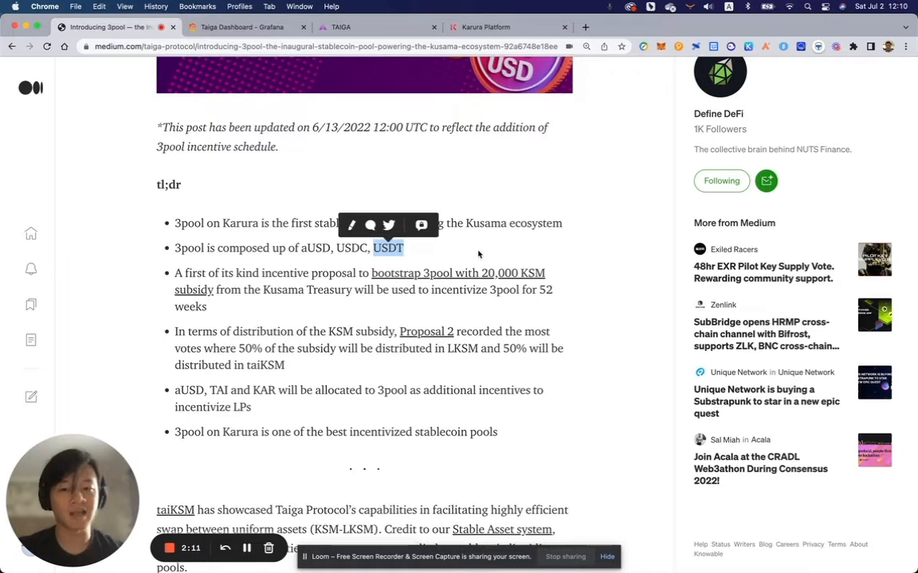
click(478, 254)
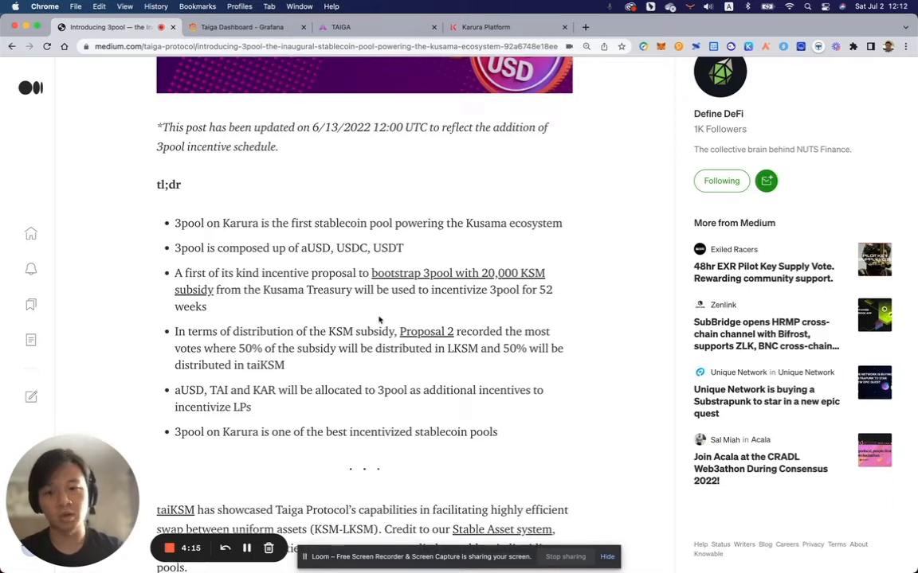
Highlight TAI and KAR in the summary point about additional incentives for liquidity providers.
double_click(218, 390)
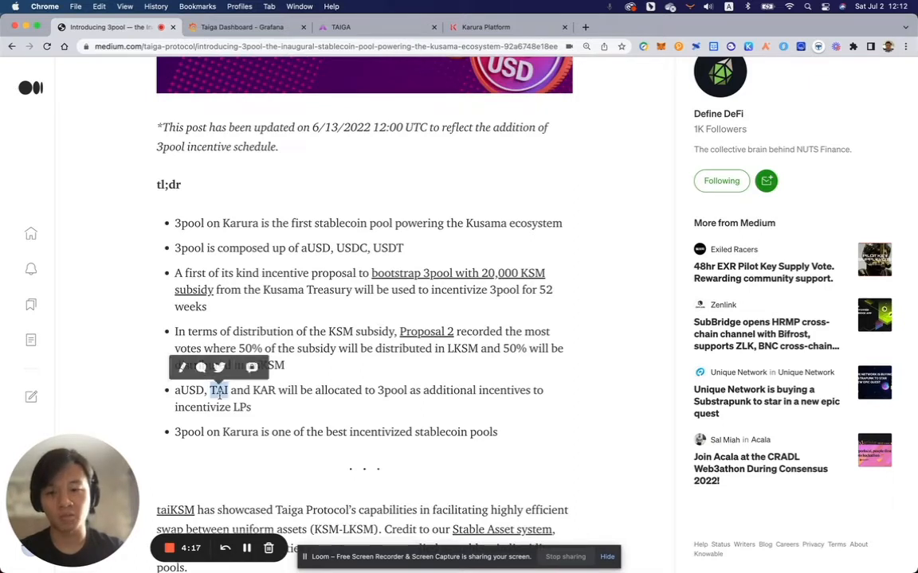
double_click(261, 390)
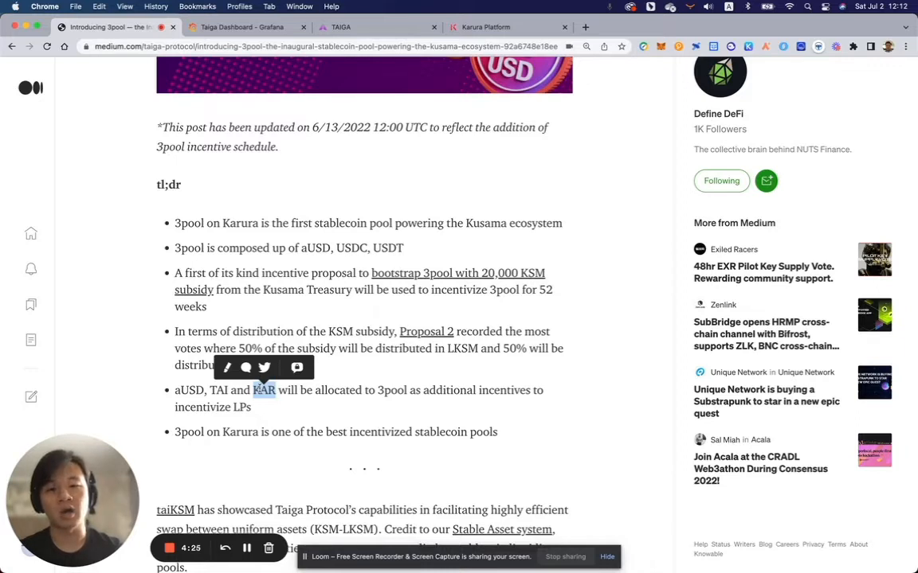
click(307, 389)
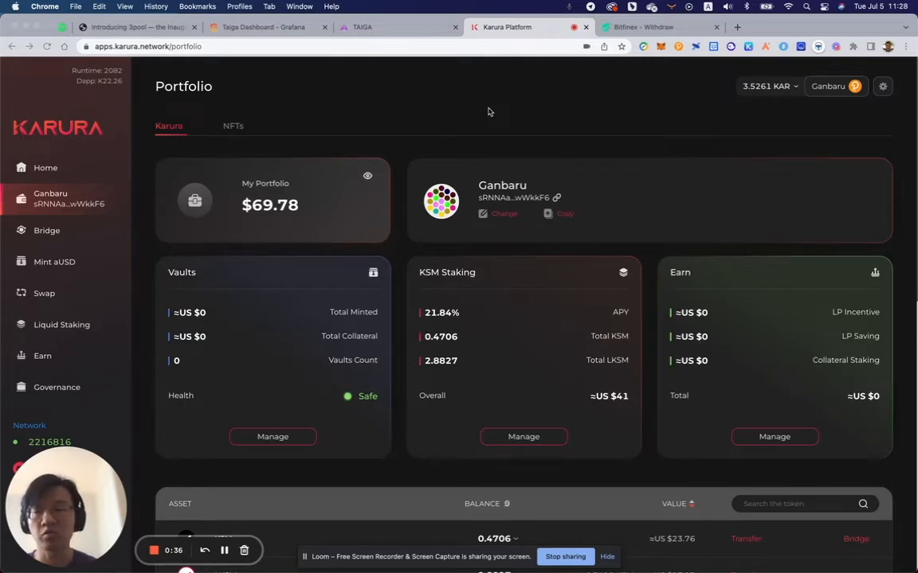
Review the token balances in the asset table of the Karura portfolio.
scroll(404, 148, down, 2)
scroll(405, 148, down, 1)
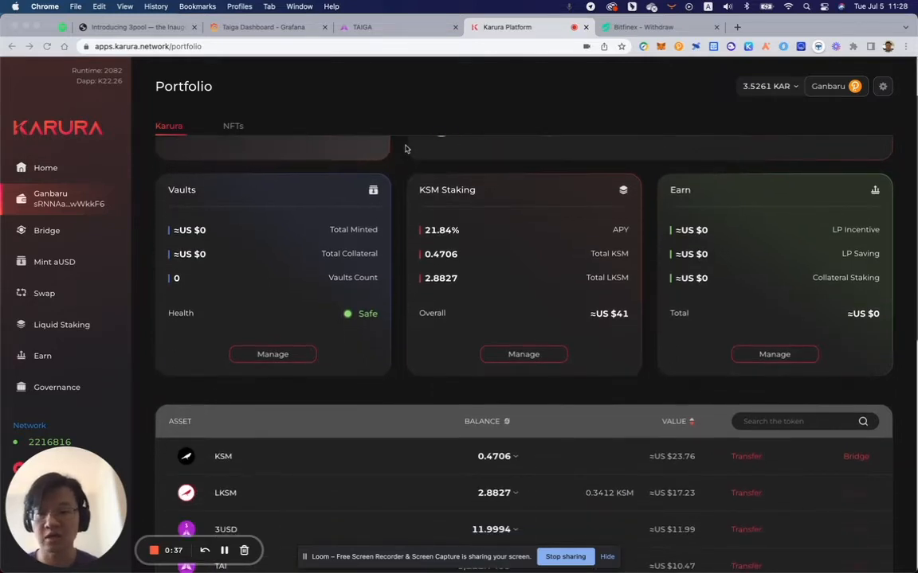
scroll(405, 148, down, 3)
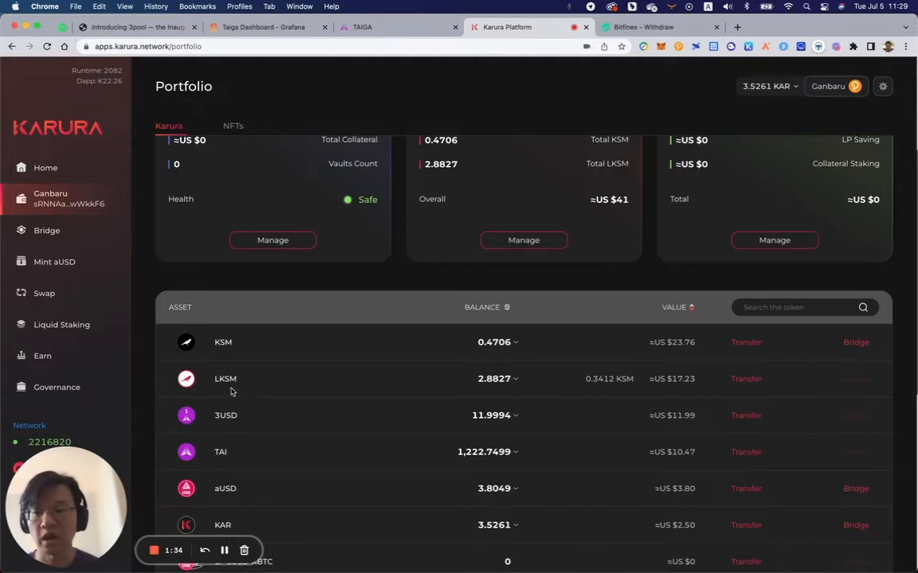
Select the LP aUSD-USDC-USDT pair for adding liquidity and review its amount fields, pool size and fee.
click(67, 296)
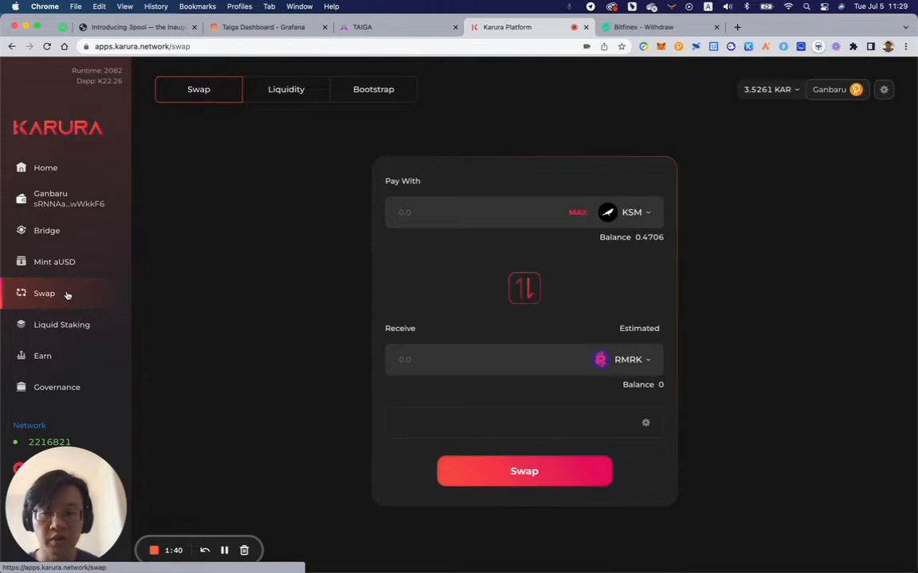
click(302, 95)
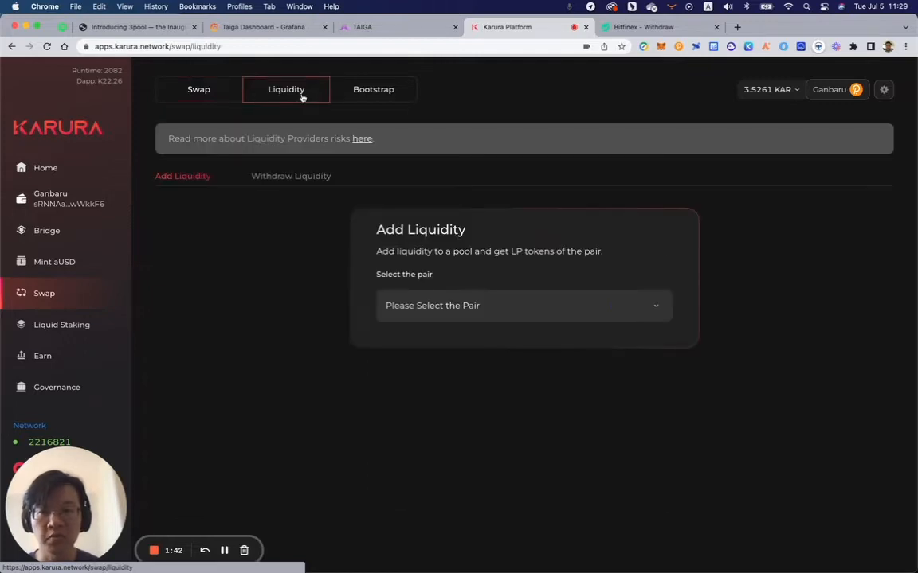
click(566, 316)
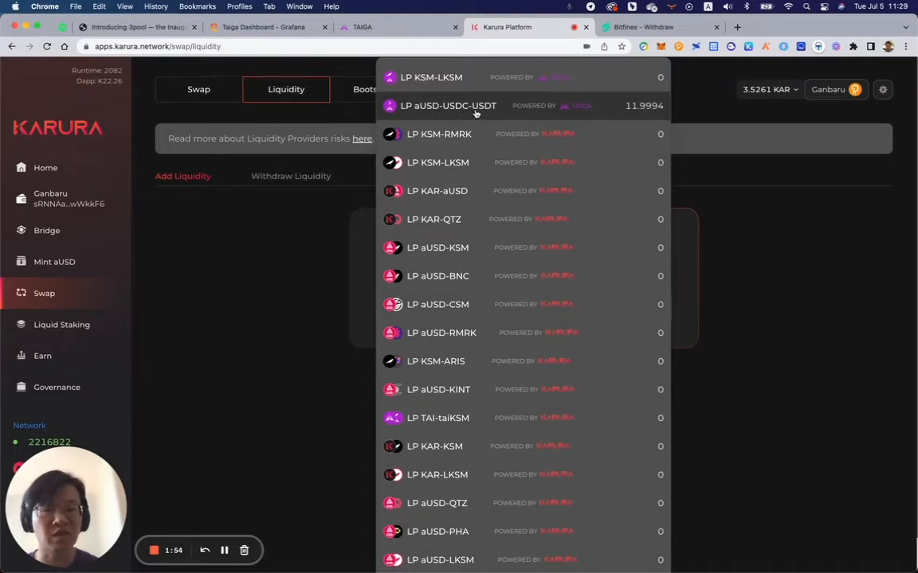
click(593, 108)
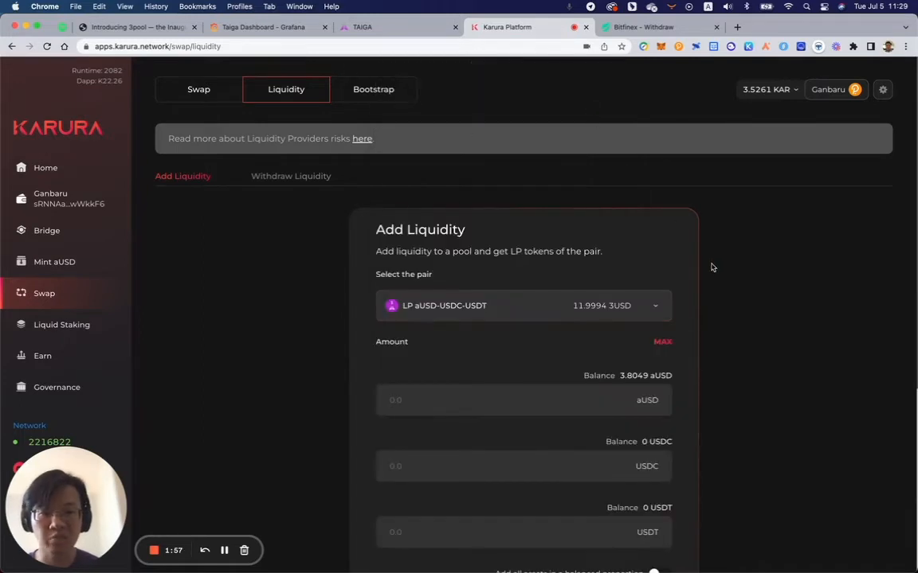
scroll(713, 269, down, 4)
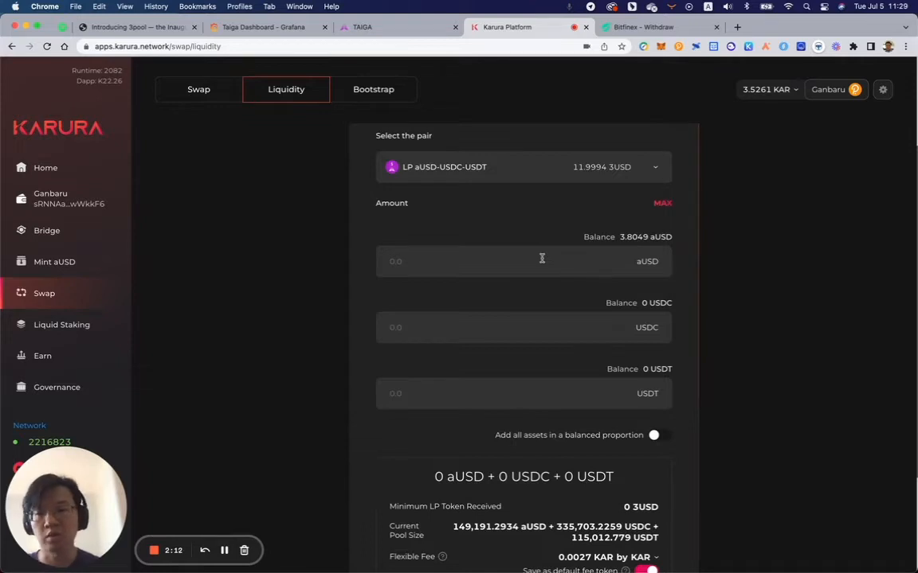
scroll(541, 258, down, 1)
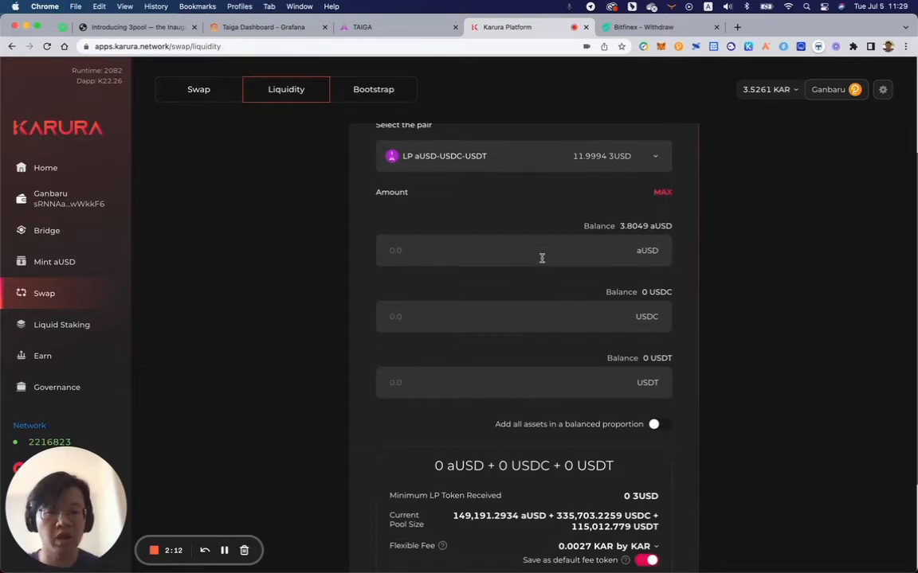
scroll(542, 258, down, 5)
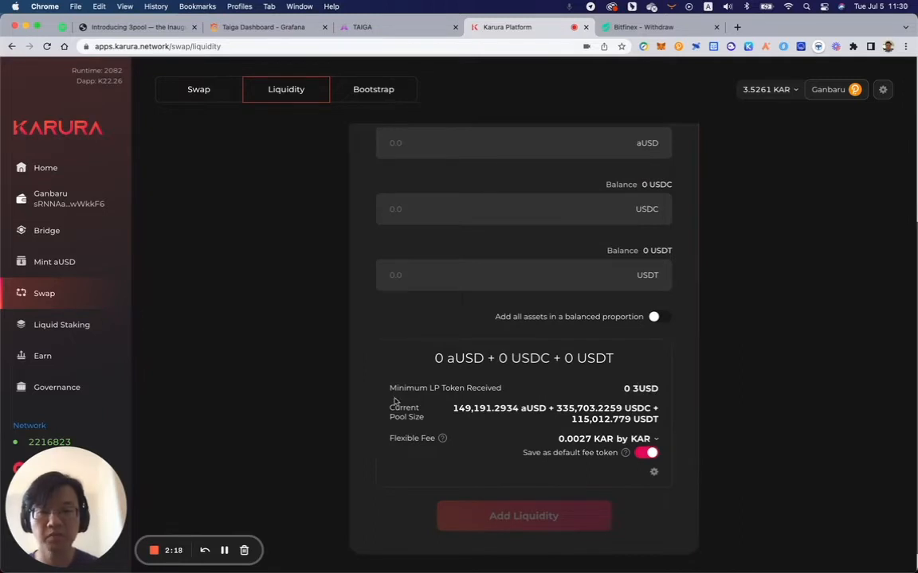
scroll(266, 298, up, 5)
scroll(269, 298, up, 2)
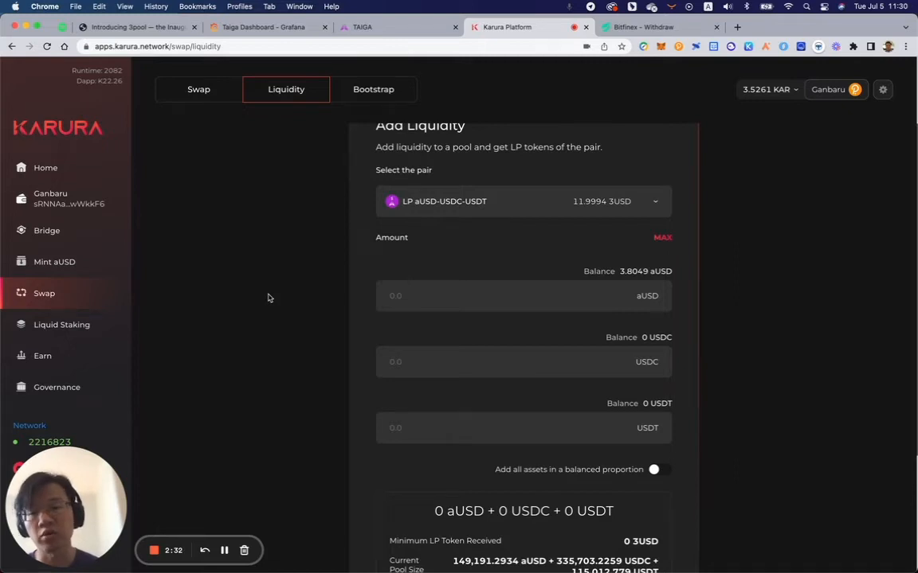
Set up a token swap that pays with aUSD and receives USDT.
click(200, 90)
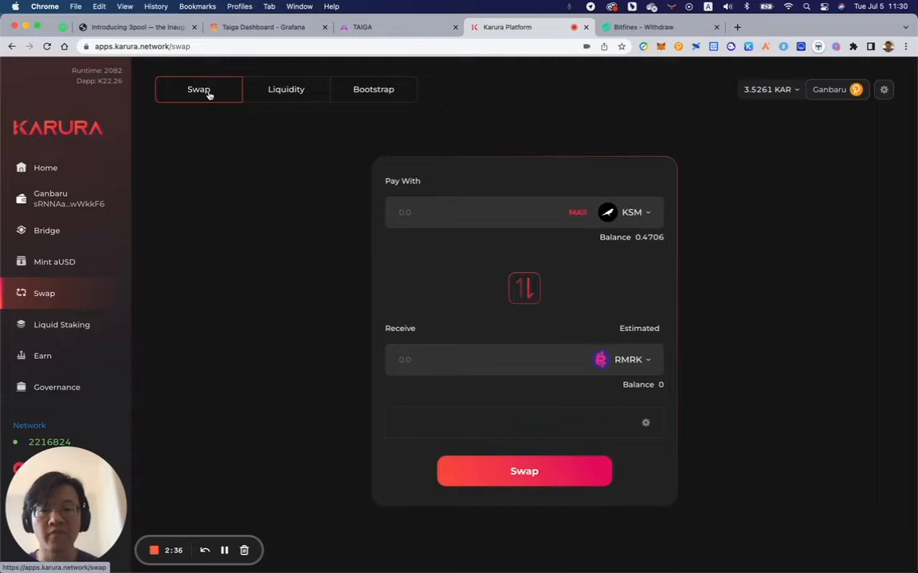
click(642, 214)
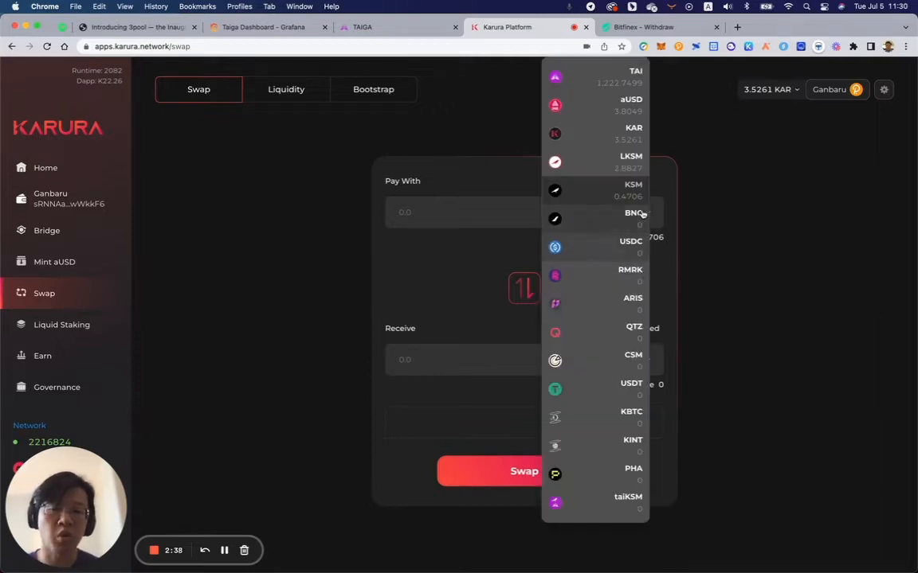
click(625, 112)
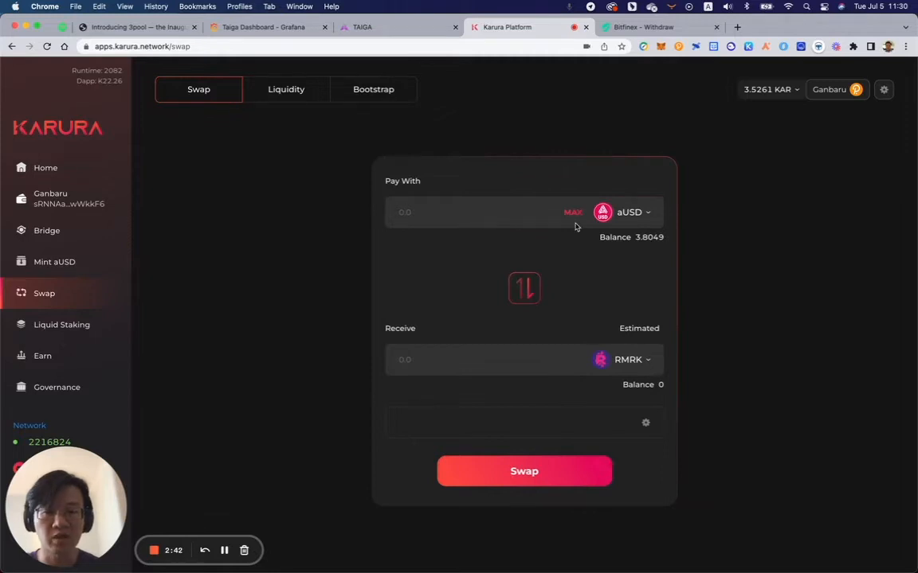
click(641, 364)
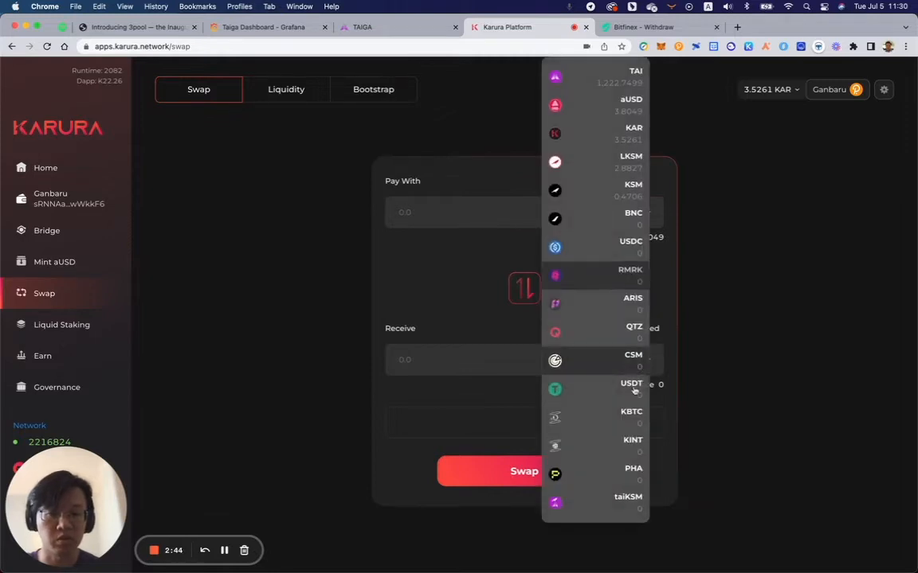
click(634, 390)
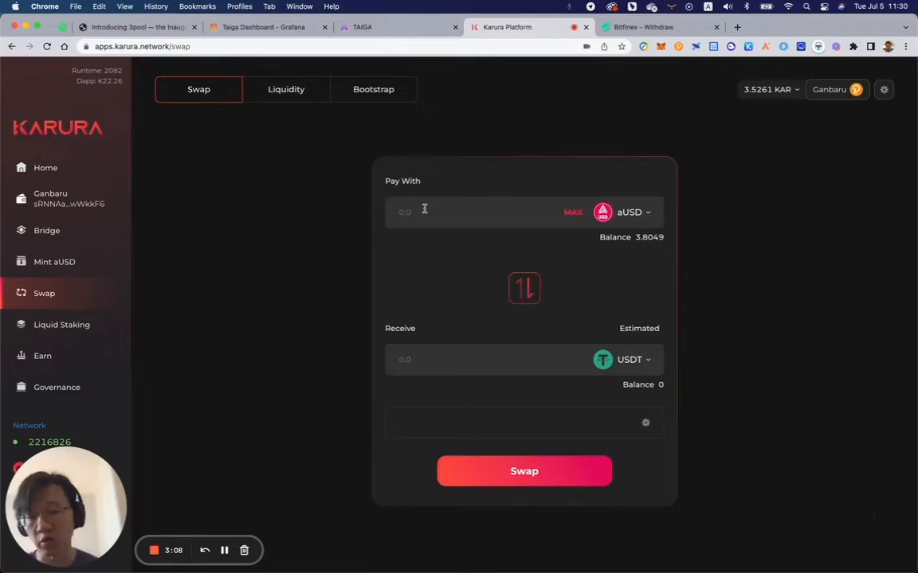
Connect the Metamask account for binding it to the Polkadot{.js} account on Karura.
click(95, 231)
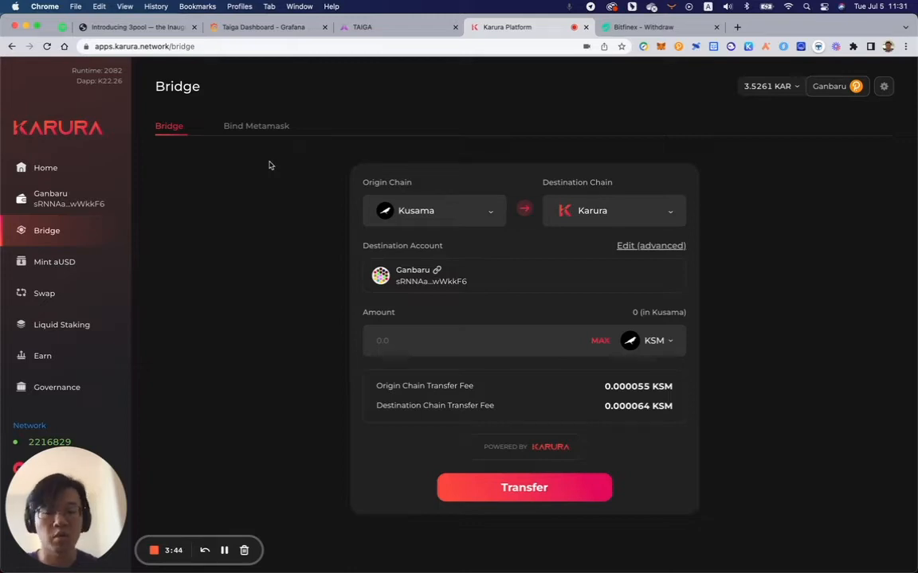
click(255, 127)
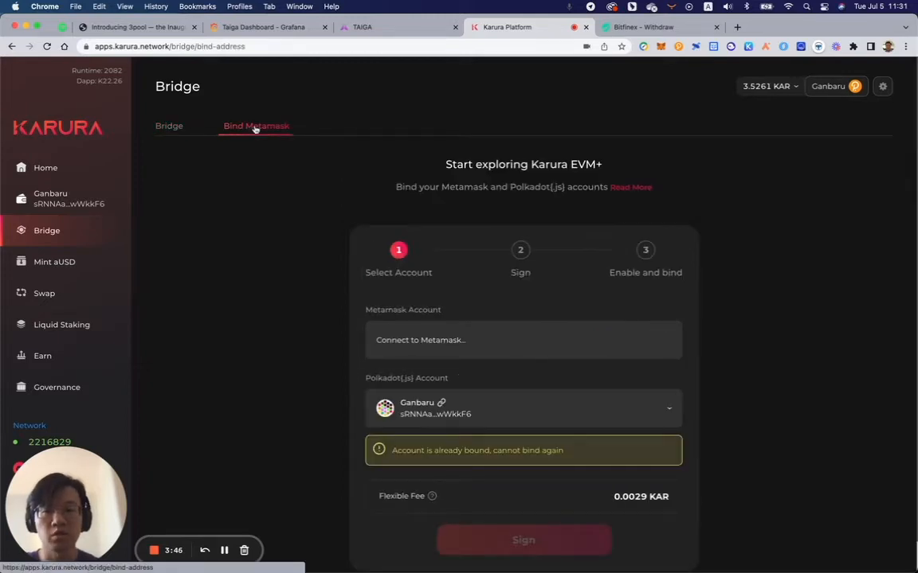
scroll(336, 256, down, 1)
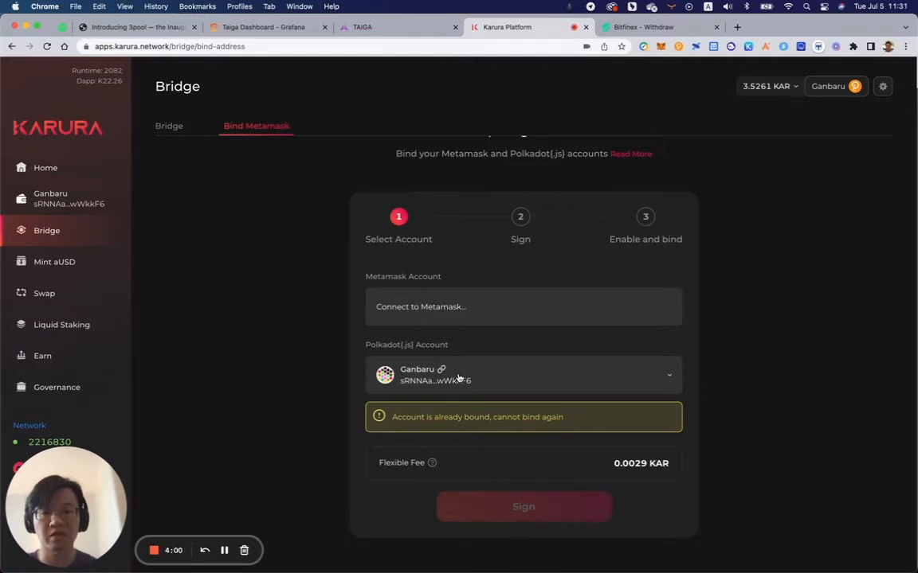
click(469, 311)
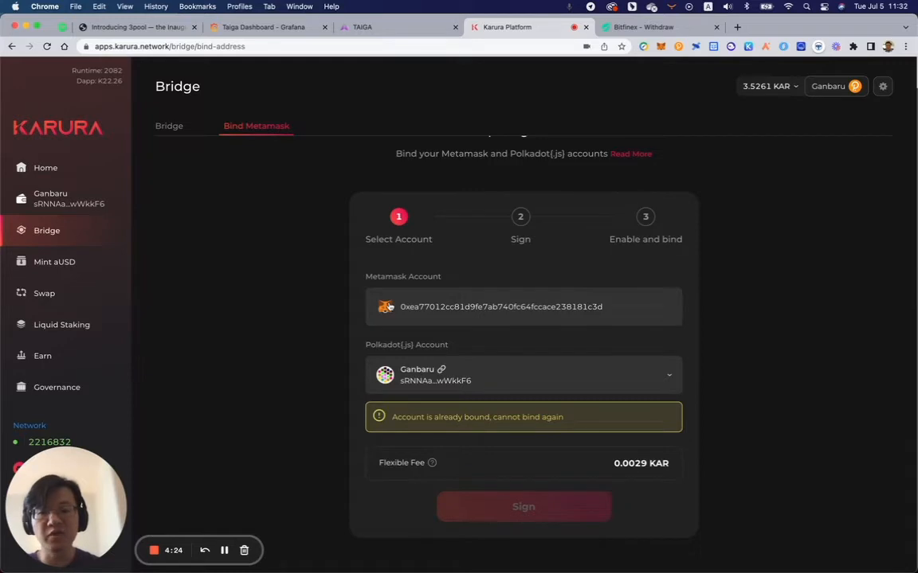
Choose Ethereum as the origin chain for bridging USDC to Karura and review the fees and transfer stages.
click(174, 137)
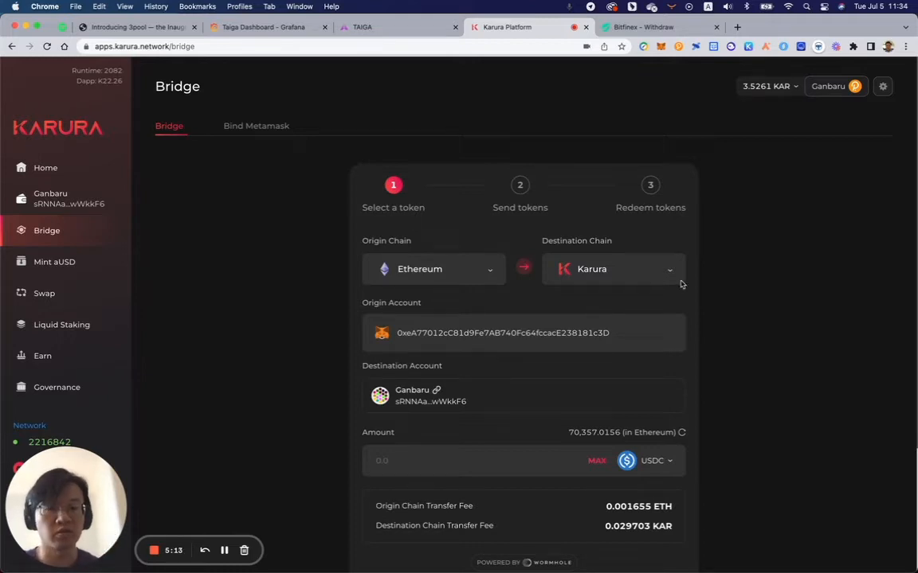
click(485, 273)
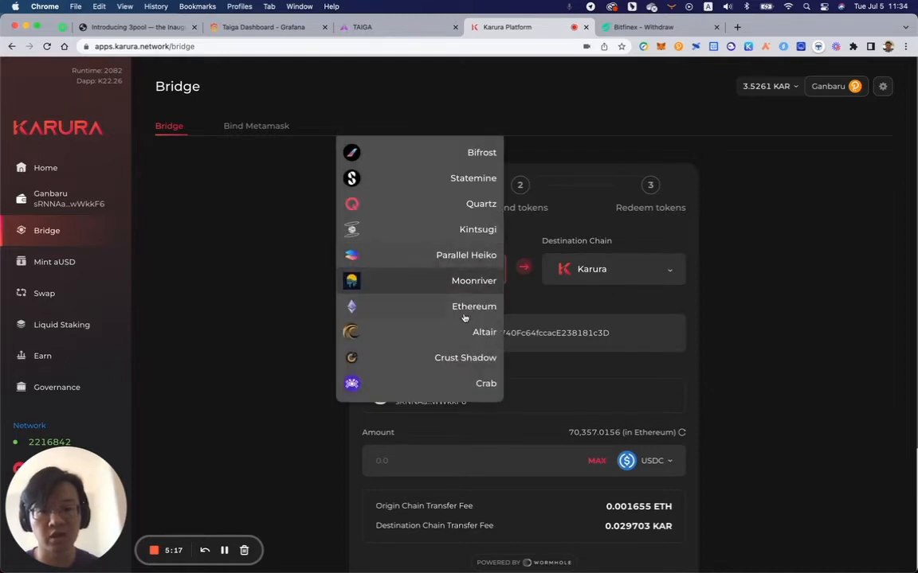
click(464, 316)
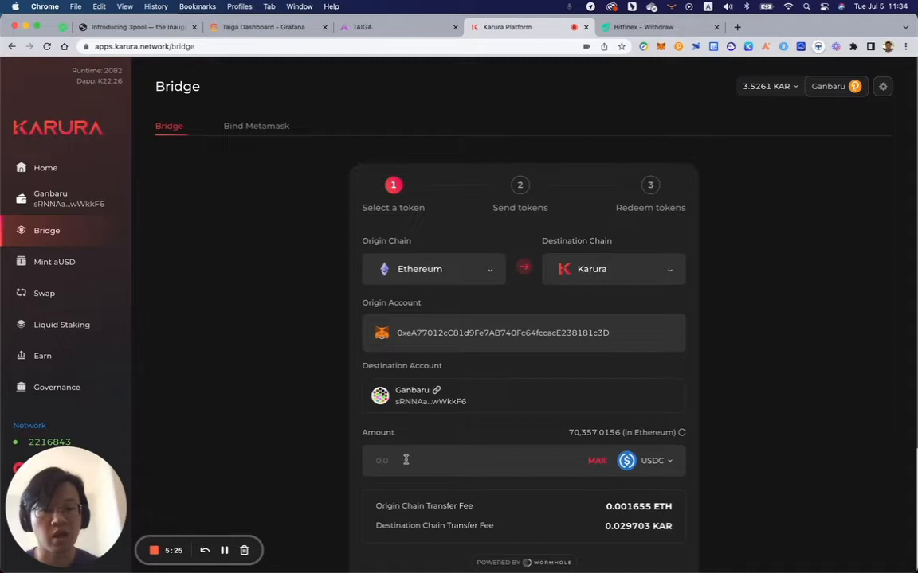
scroll(405, 460, down, 5)
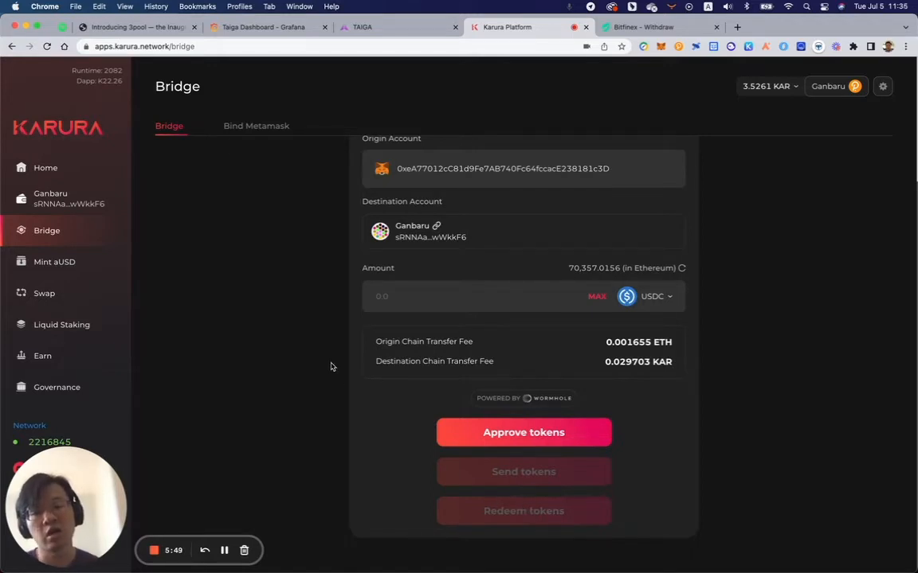
Set up the bridge to transfer USDT from Statemine to Karura.
scroll(325, 358, up, 3)
scroll(325, 358, up, 1)
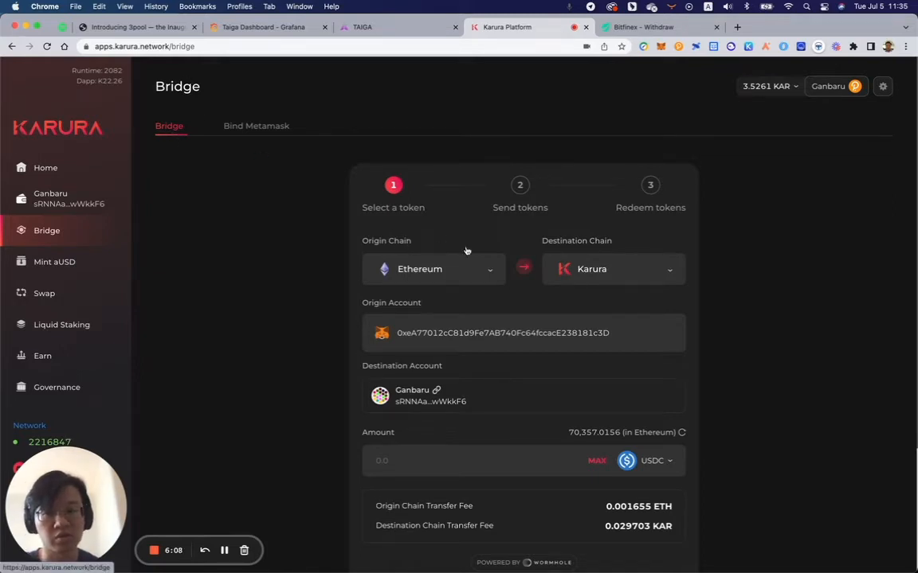
click(420, 266)
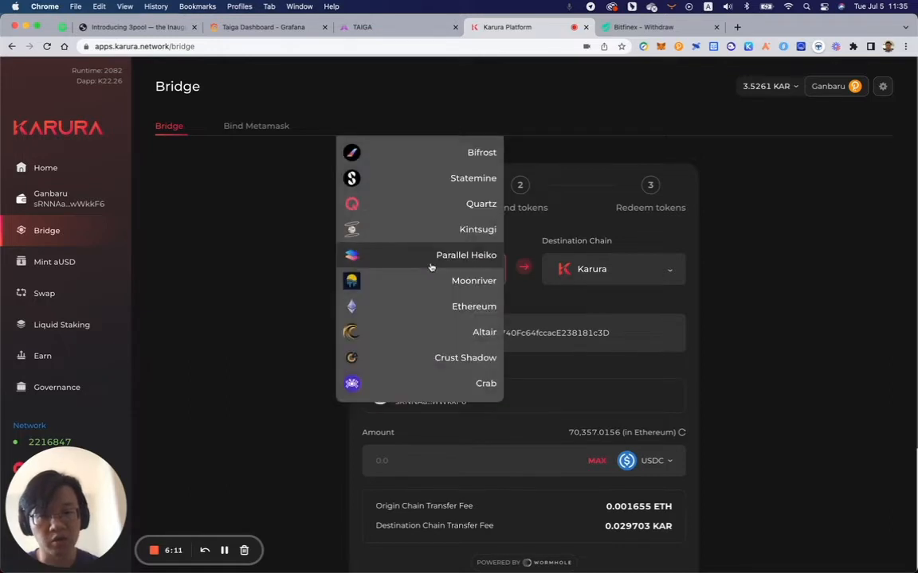
click(487, 185)
click(619, 218)
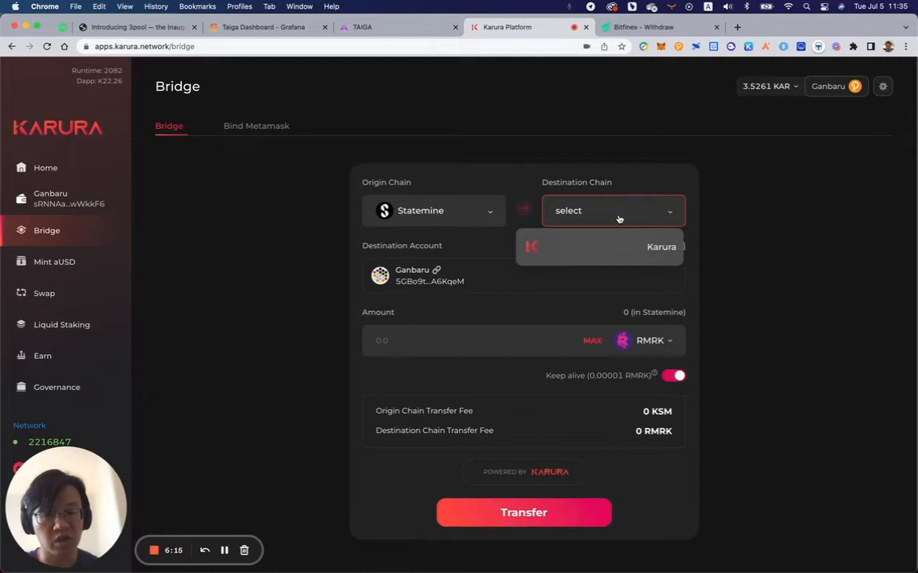
click(594, 242)
click(651, 343)
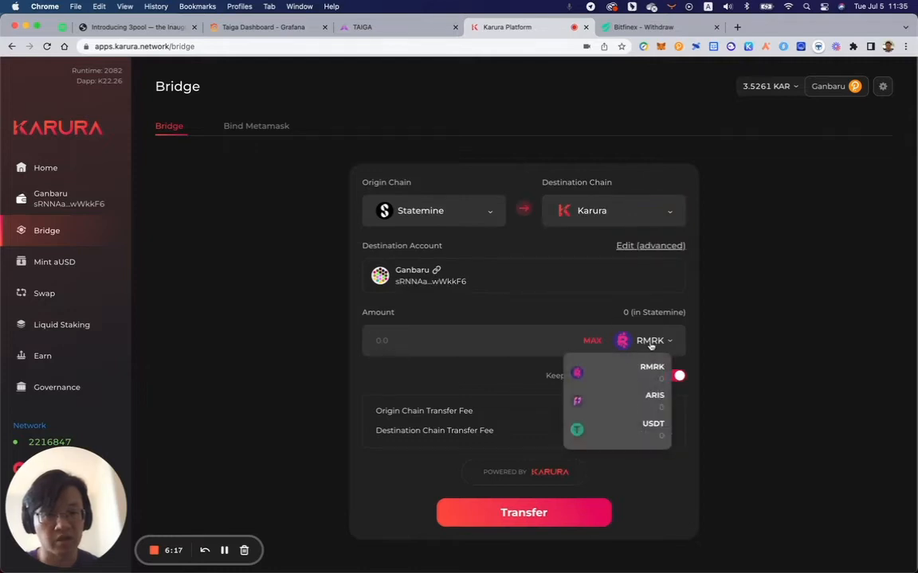
click(637, 428)
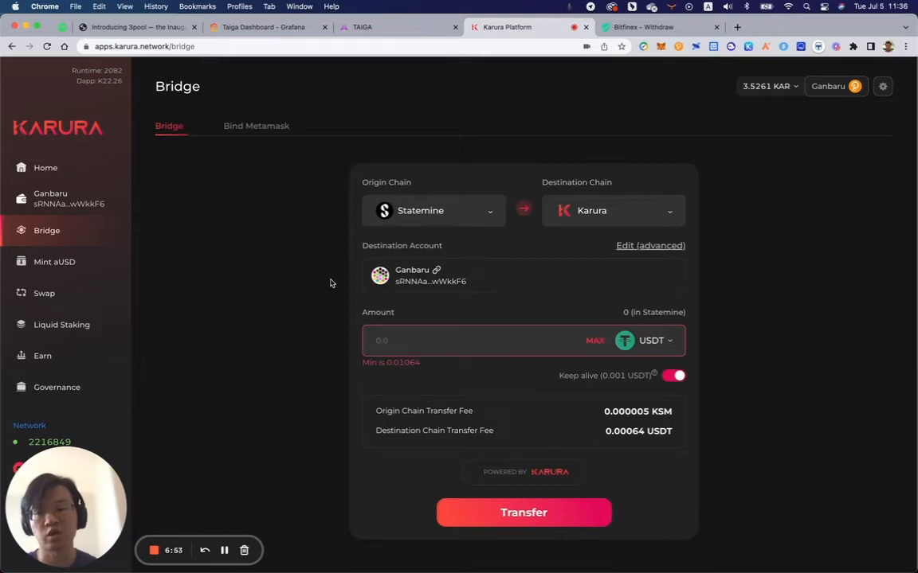
Switch to Bitfinex and open the withdrawal form for US Dollar Tether.
click(642, 29)
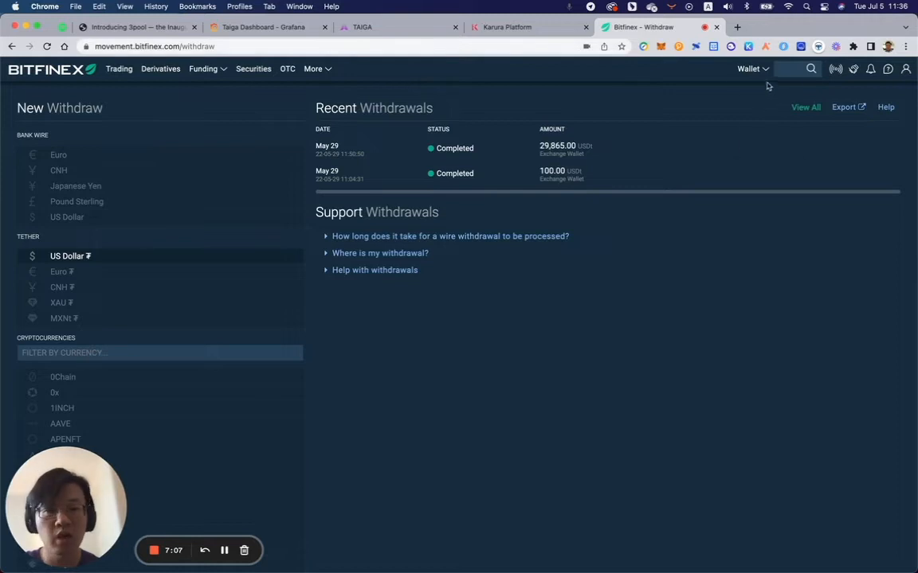
mouse_move(755, 71)
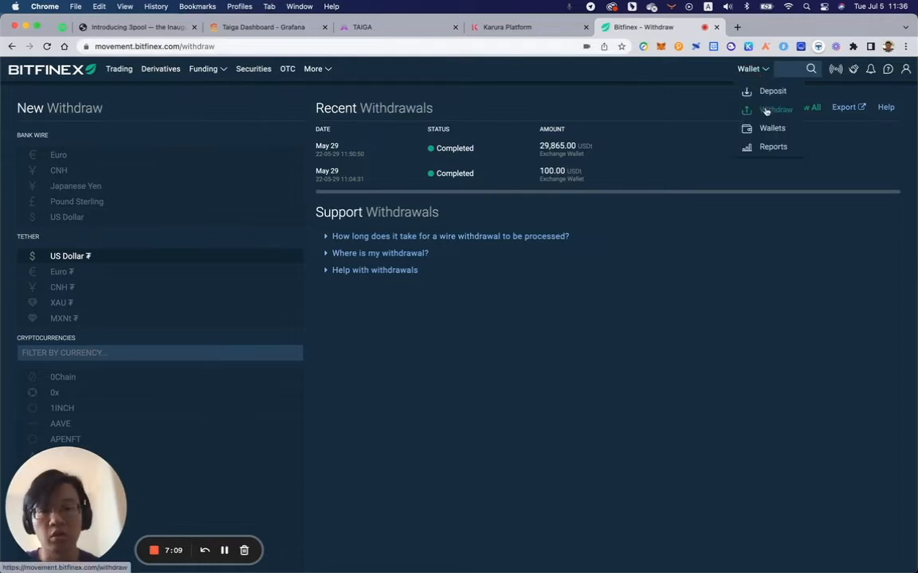
click(77, 261)
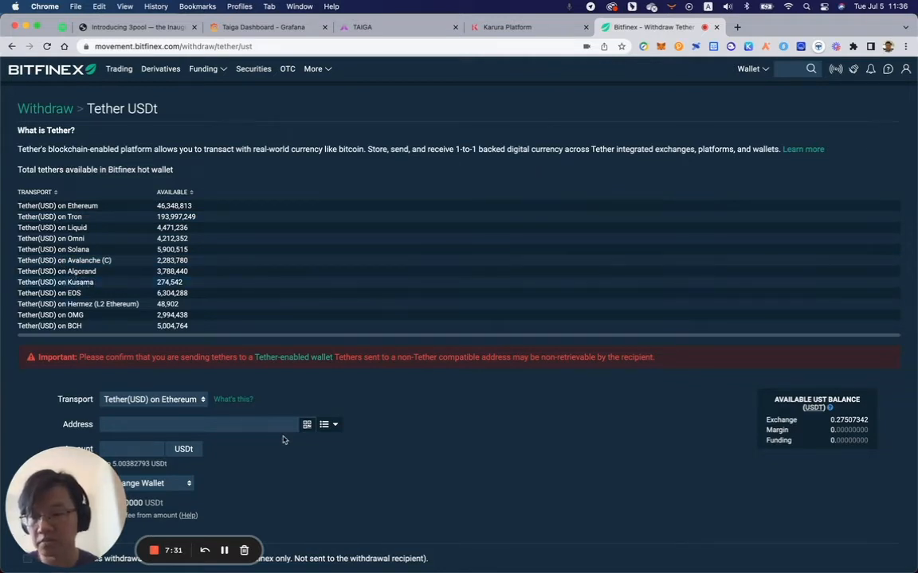
Set the withdrawal transport to Tether(USD) on Kusama and review the address, amount and wallet fields.
scroll(190, 291, down, 3)
click(189, 291)
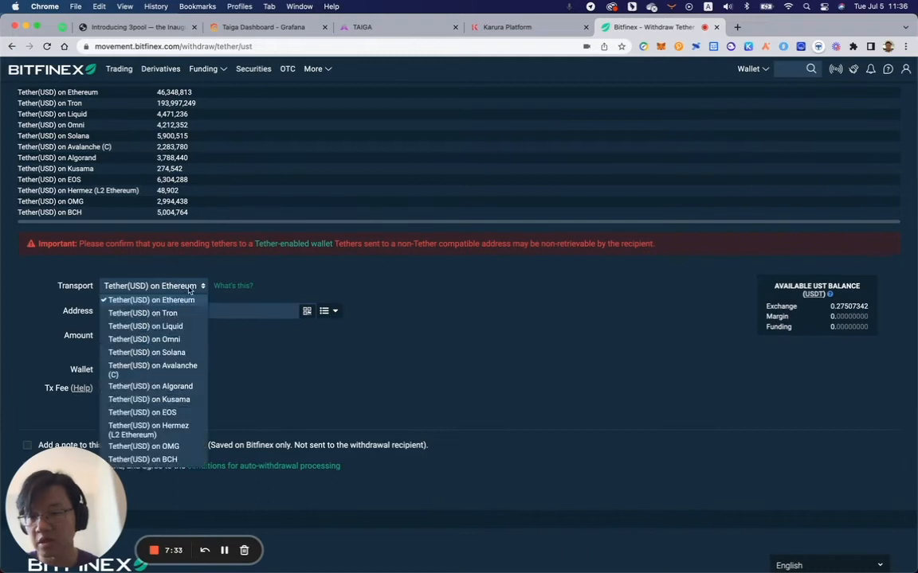
click(178, 401)
click(227, 312)
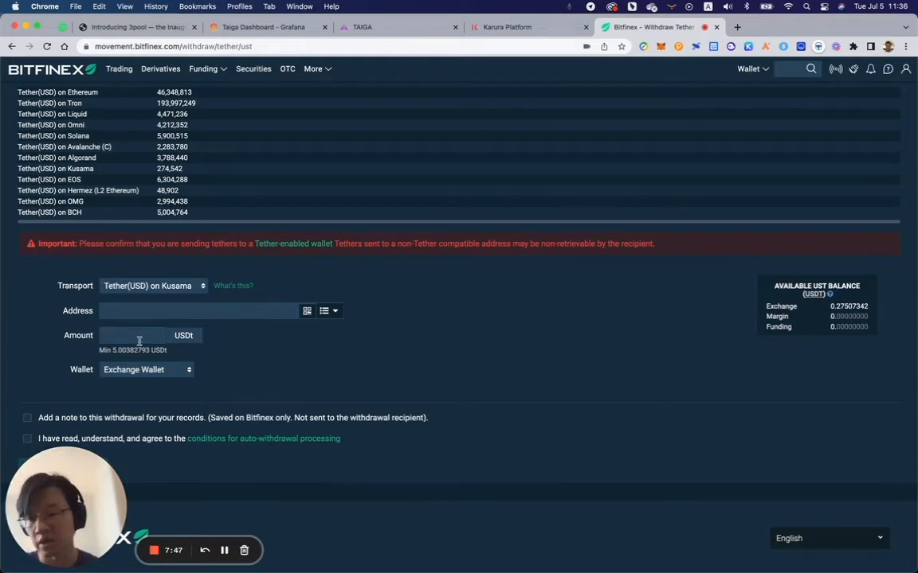
scroll(248, 377, down, 1)
scroll(248, 377, down, 5)
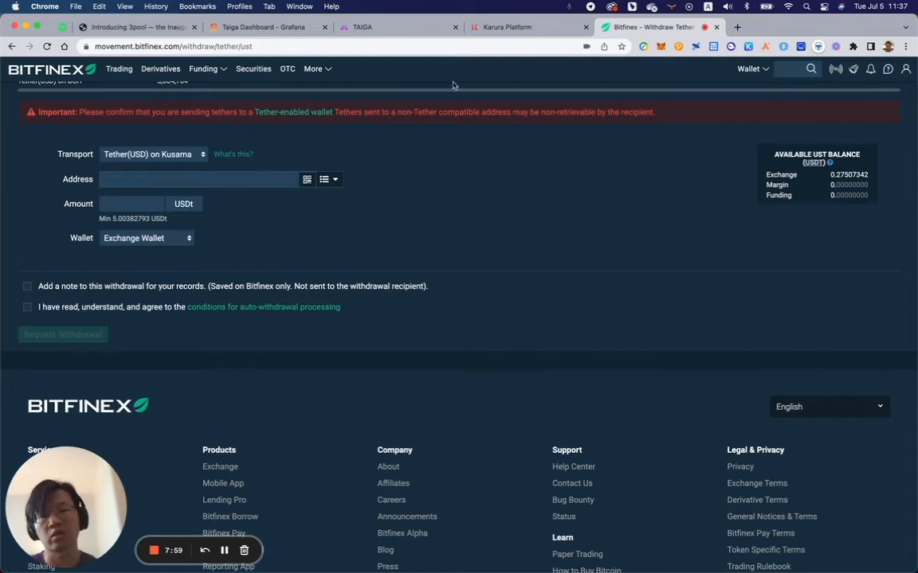
Switch back to Karura and expand the 3USD LP staking details on the Earn page to view the earned rewards.
click(482, 27)
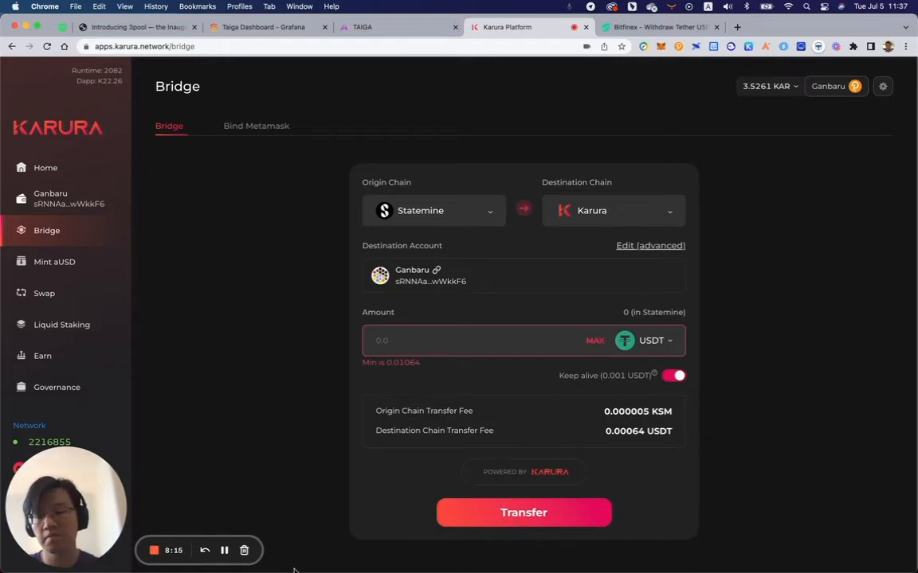
click(154, 550)
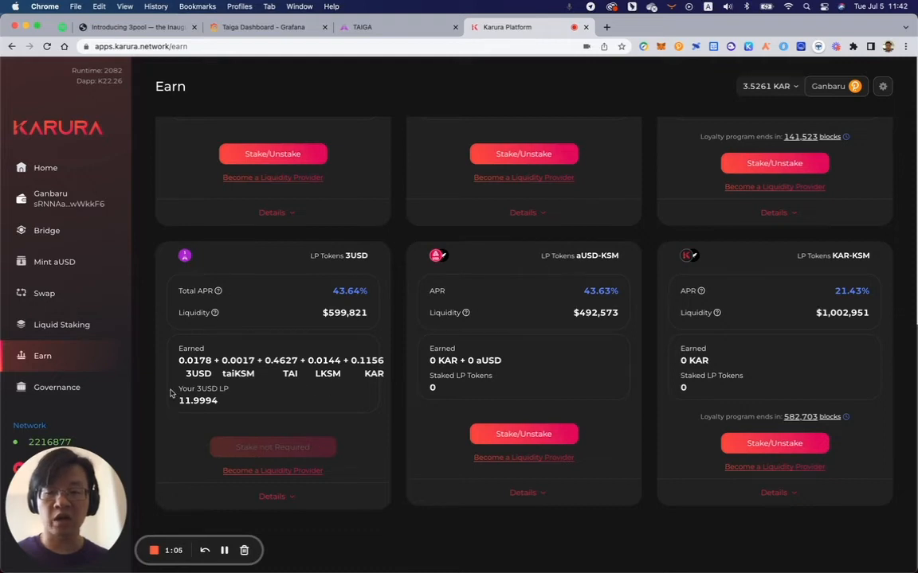
scroll(185, 332, up, 10)
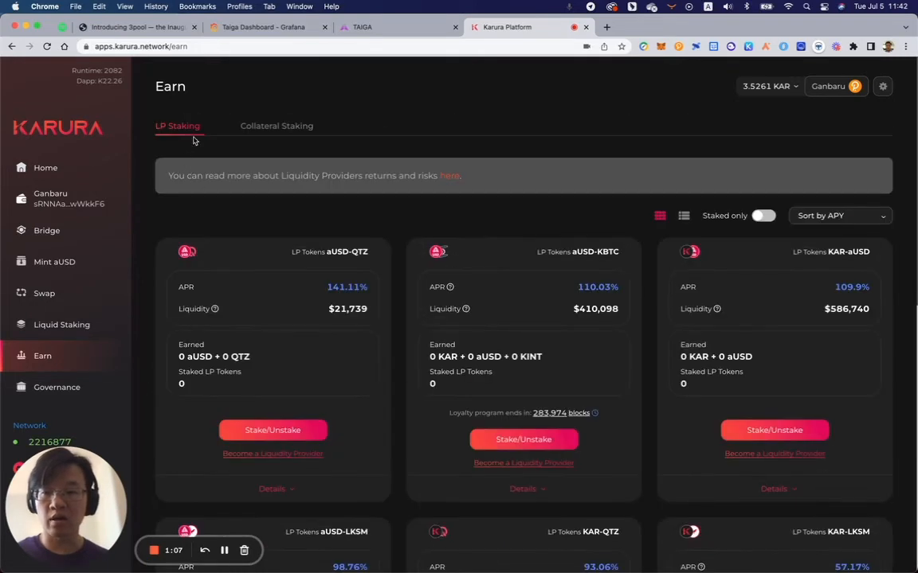
scroll(199, 254, down, 7)
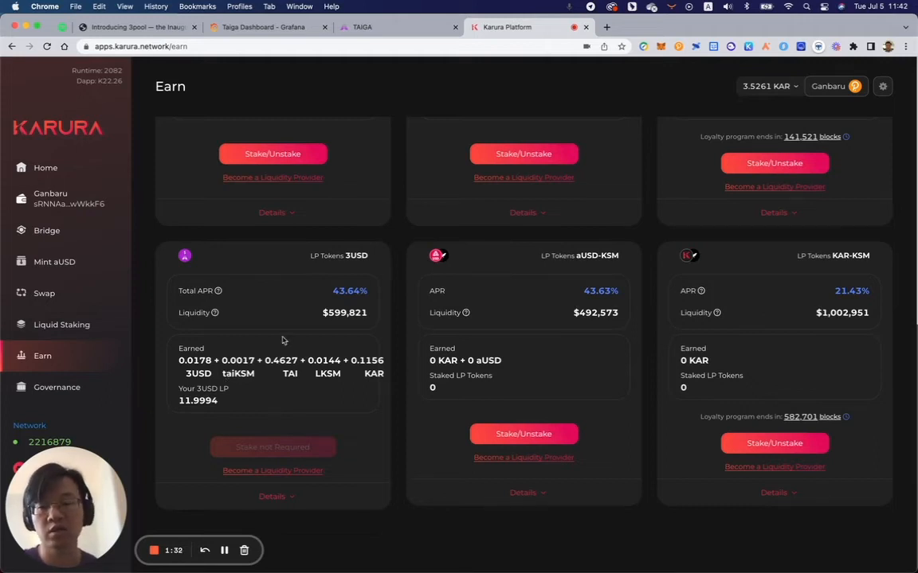
click(286, 497)
scroll(286, 500, down, 5)
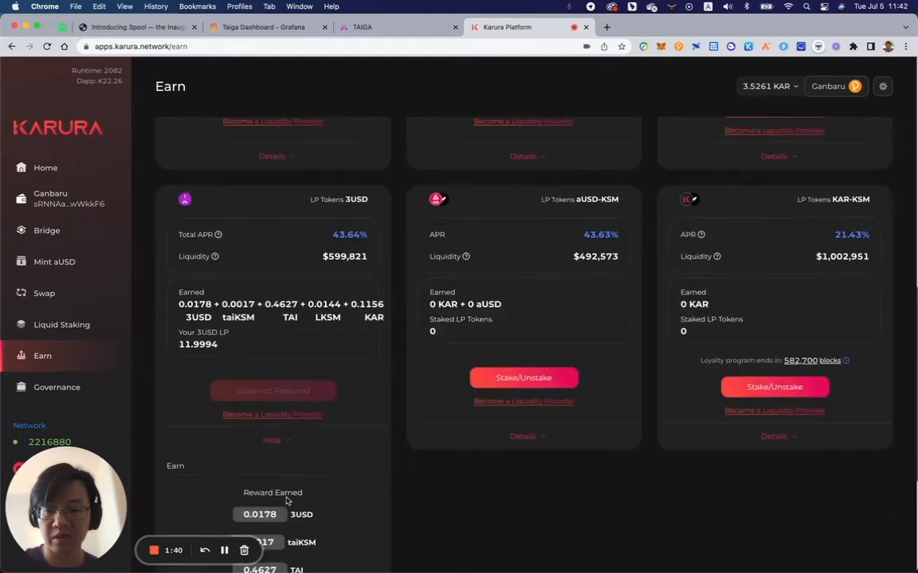
scroll(290, 355, down, 2)
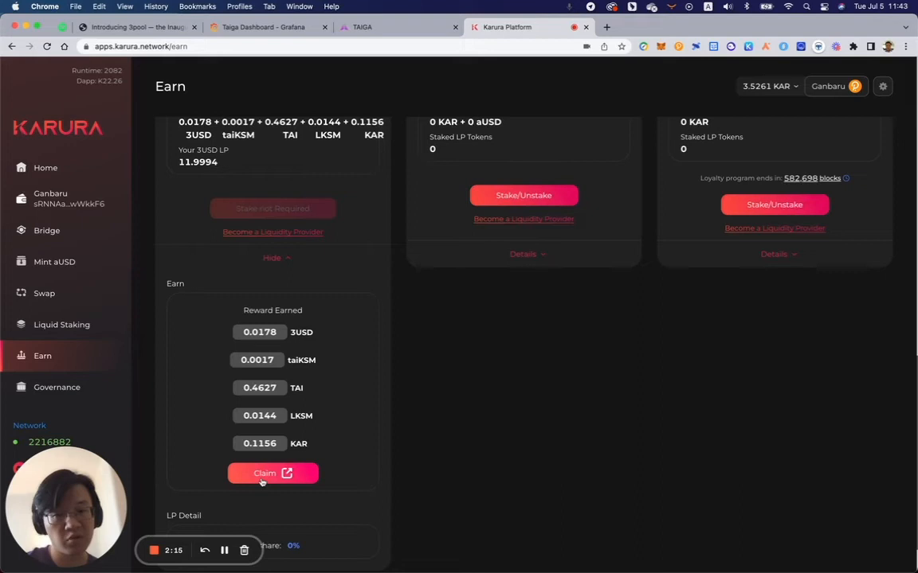
Examine the 3USD and taiKSM reward entries and the total APR of the 3USD LP pool.
double_click(302, 333)
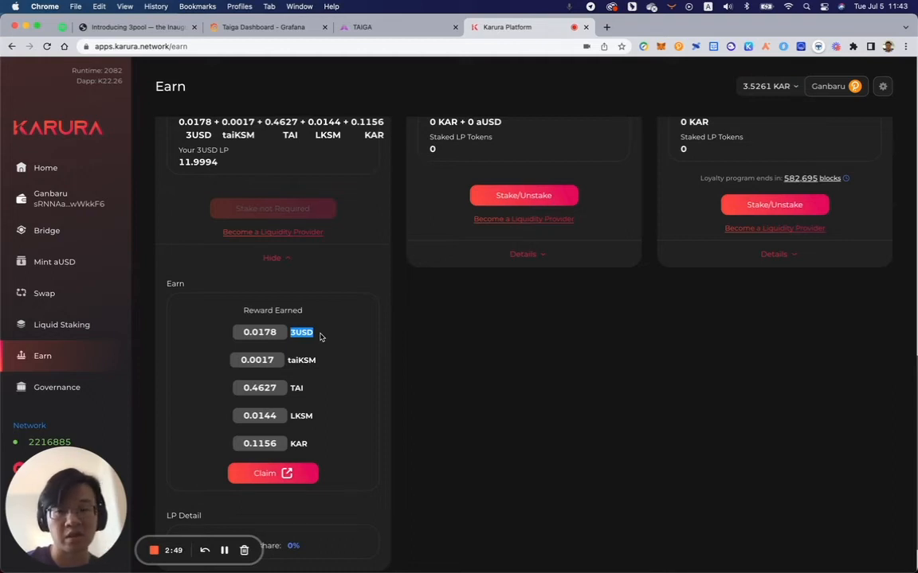
click(288, 361)
drag(288, 360, 303, 362)
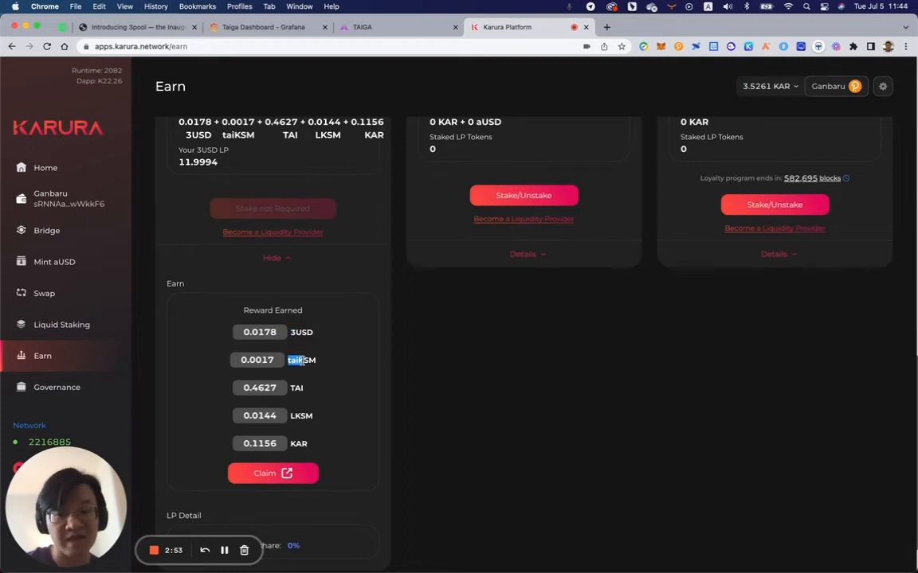
click(302, 361)
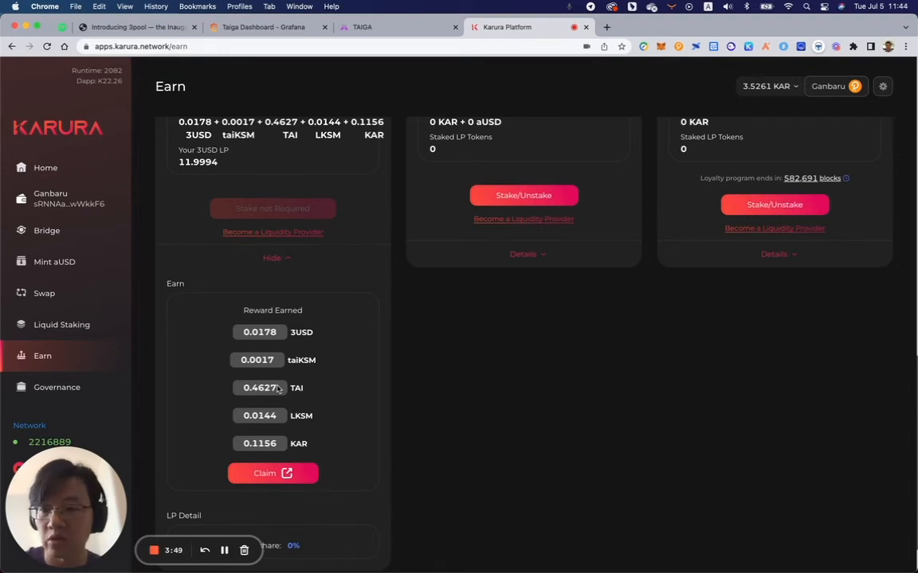
scroll(316, 333, up, 5)
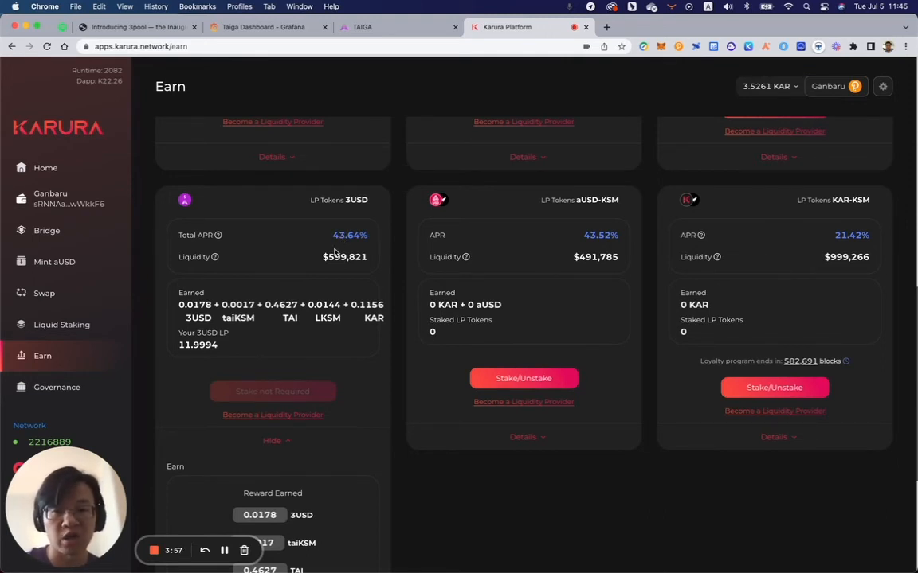
scroll(335, 252, down, 6)
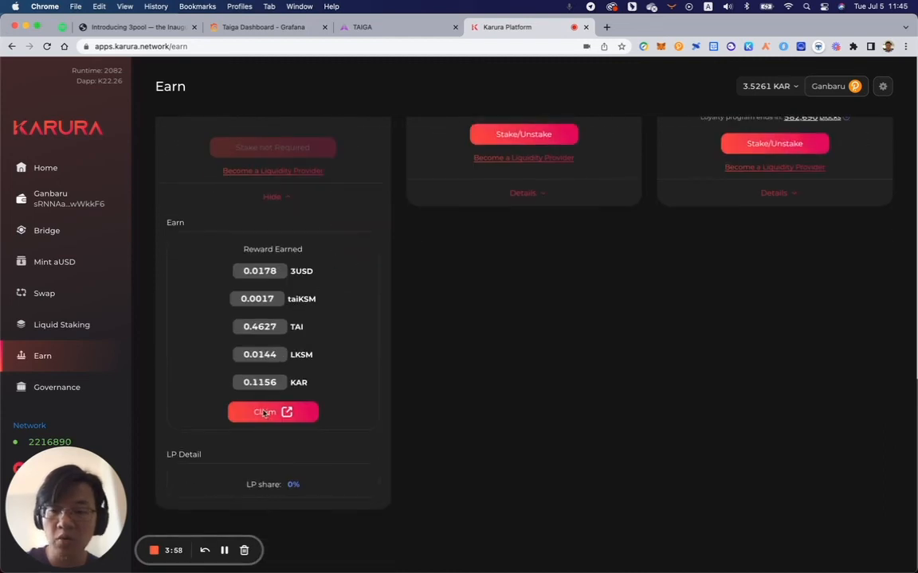
Open the Taiga claim page for the 3USD rewards and review the retroactive airdrop eligibility and the 3USD APR.
click(258, 414)
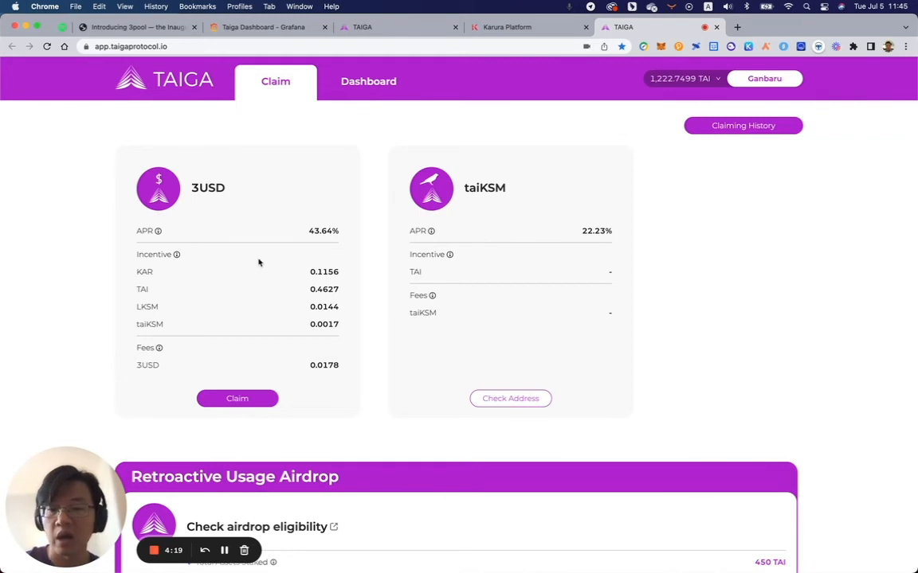
scroll(305, 171, down, 5)
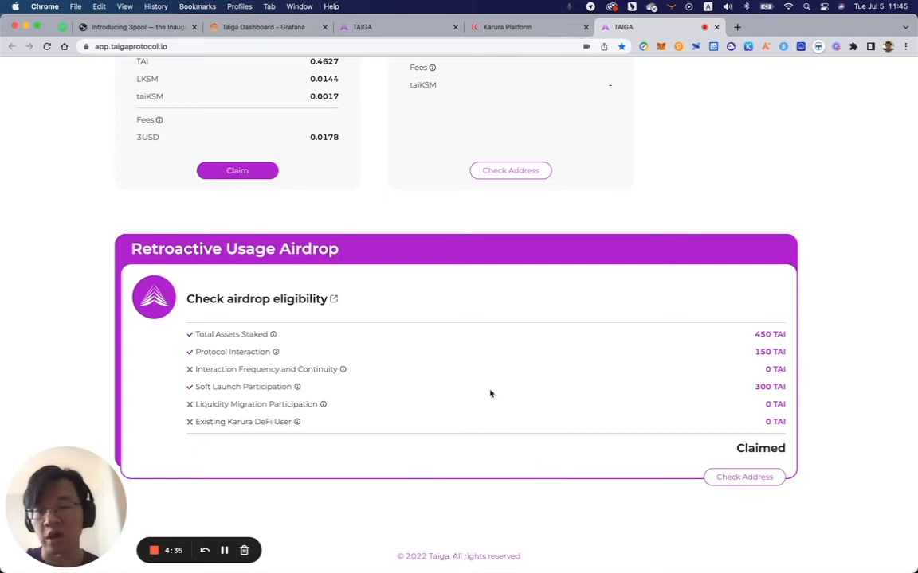
scroll(478, 335, up, 2)
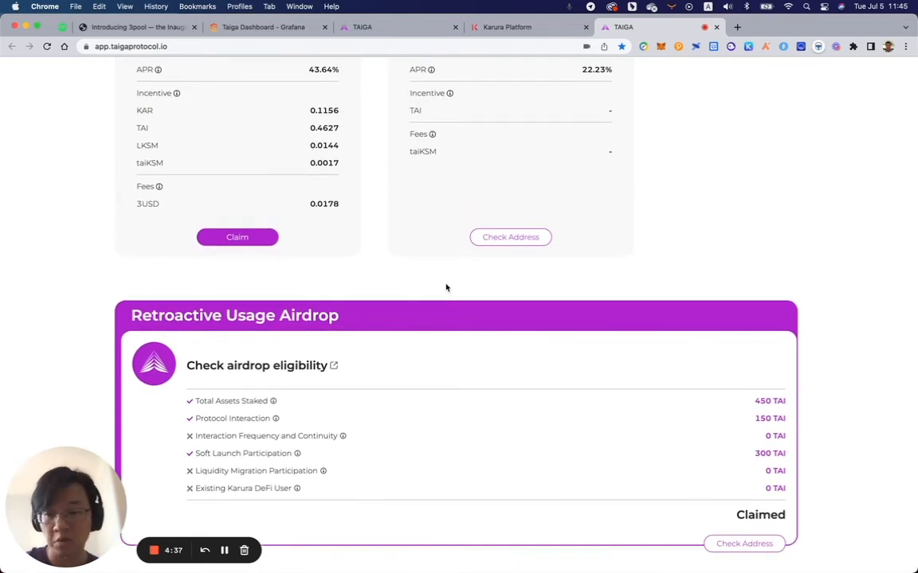
scroll(446, 288, up, 5)
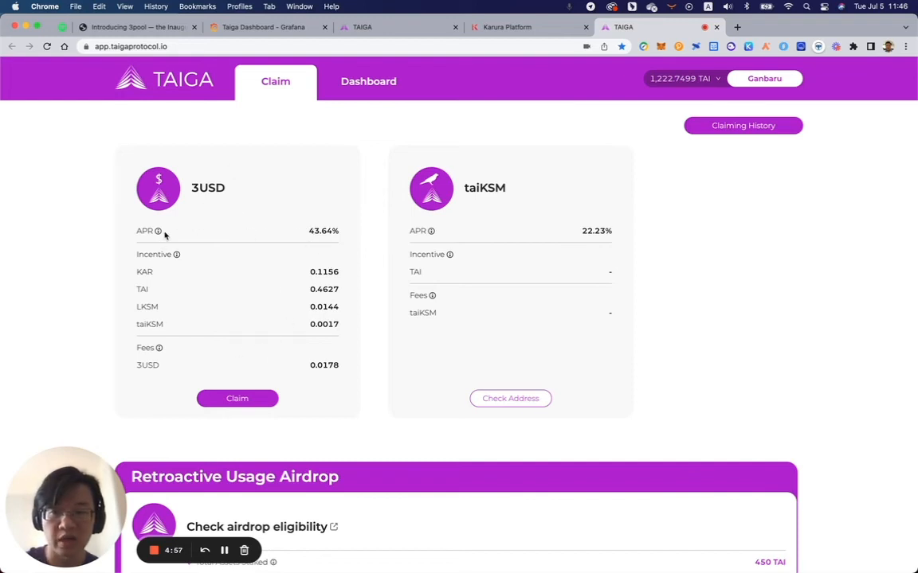
drag(334, 232, 215, 231)
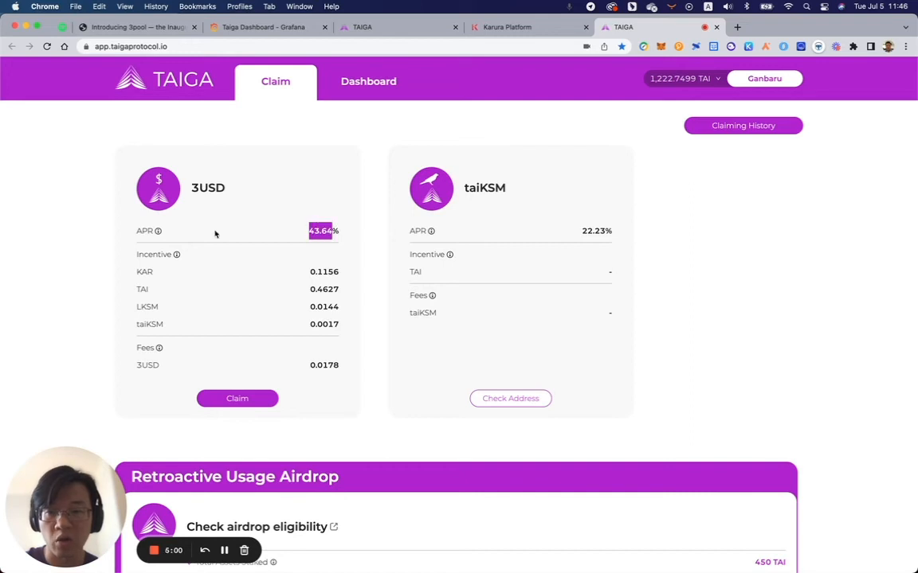
click(159, 233)
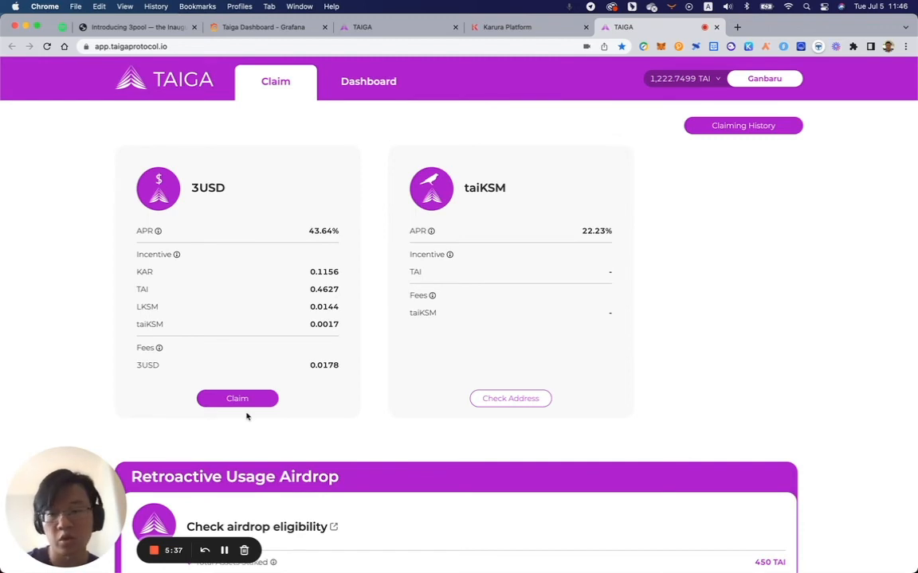
Open the Taiga dashboard and review the 3USD composition, total supply, transaction and fee charts.
click(376, 83)
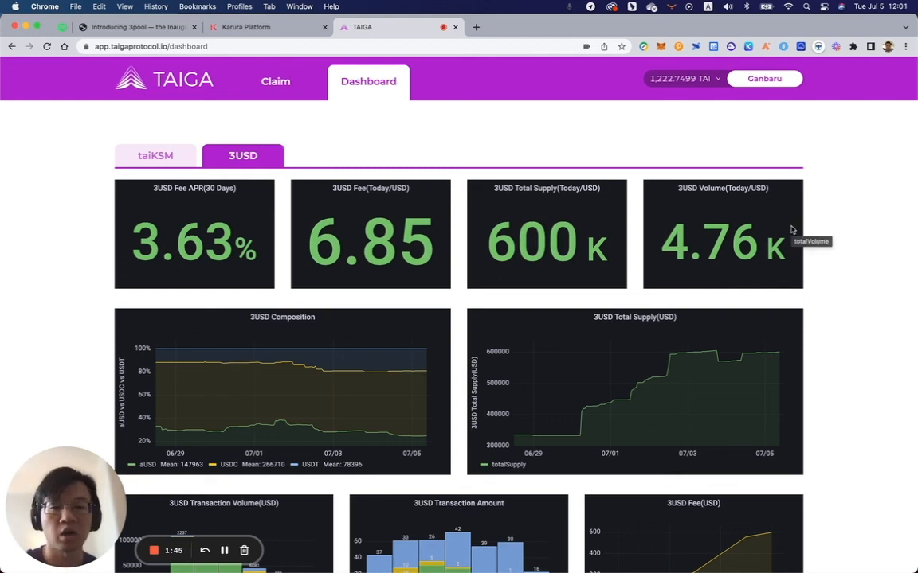
scroll(791, 230, down, 2)
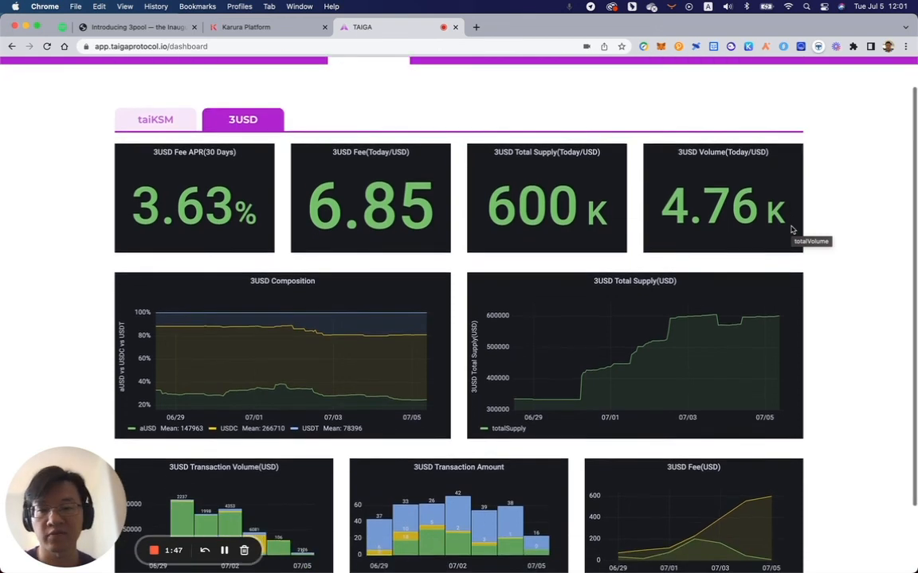
scroll(791, 230, down, 3)
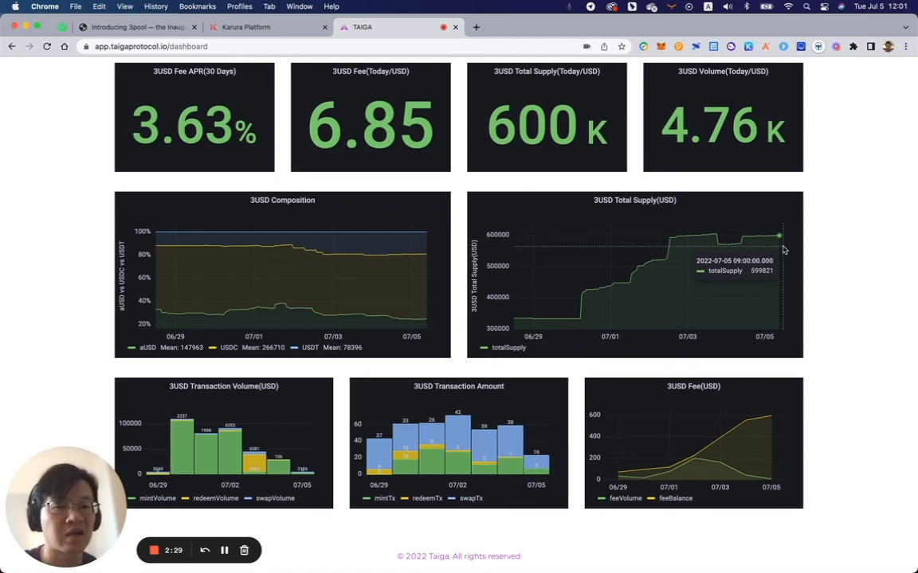
scroll(821, 262, down, 1)
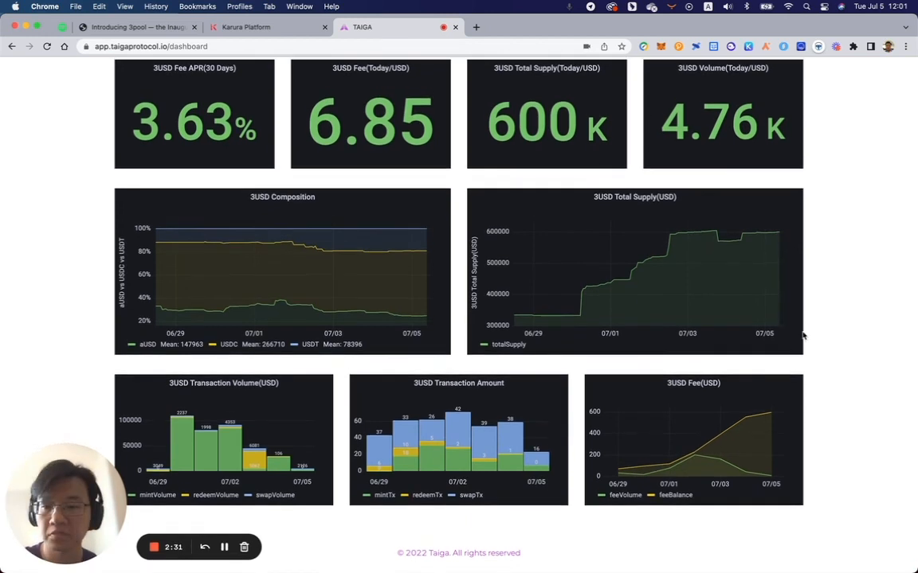
scroll(803, 336, up, 1)
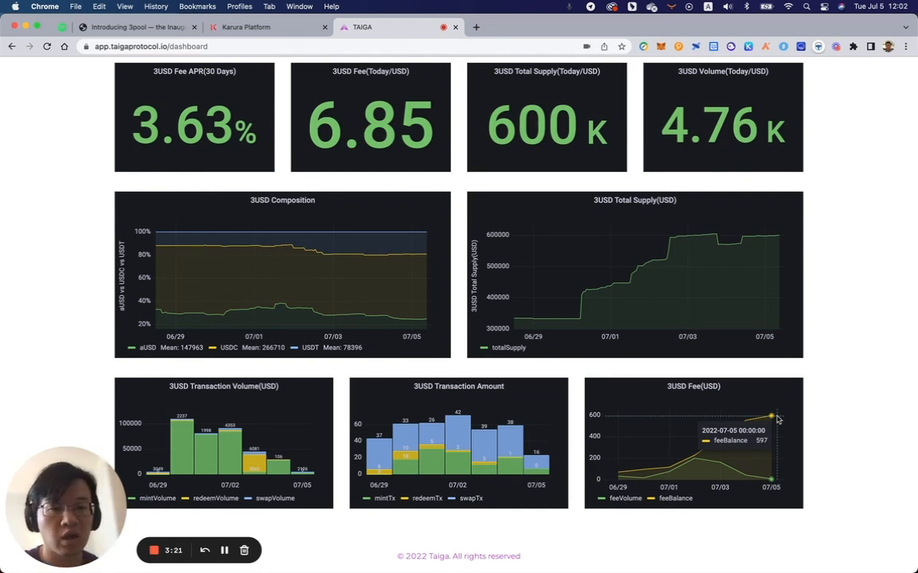
scroll(843, 255, up, 3)
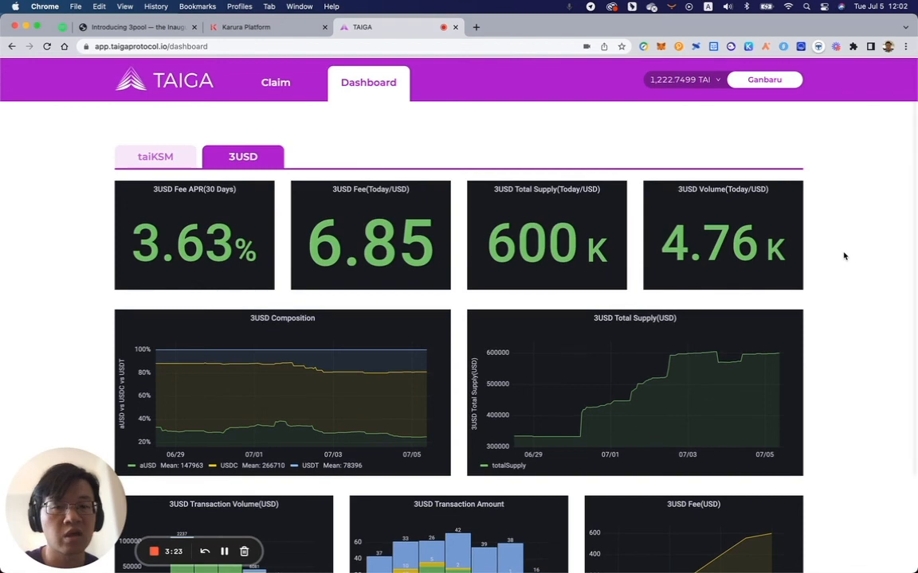